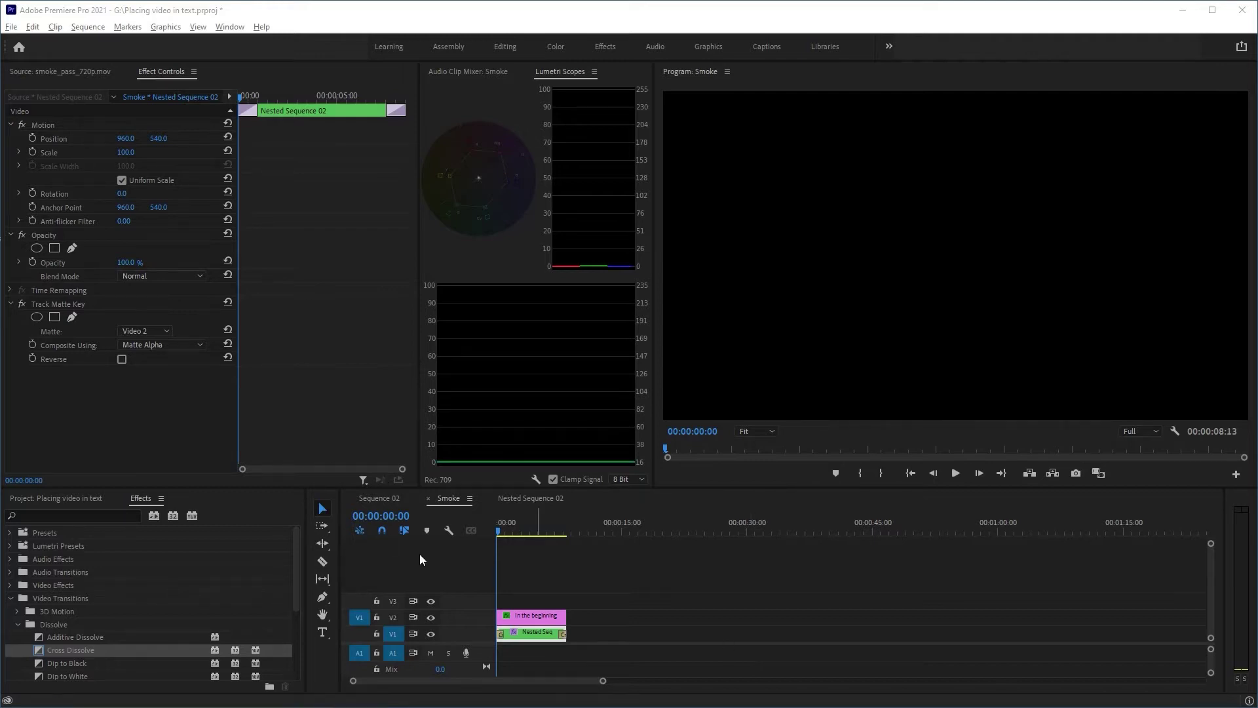
- Show the Project panel's media list, scrolling down to smoke_pass_720p.mov and text mask.mp4
click(89, 497)
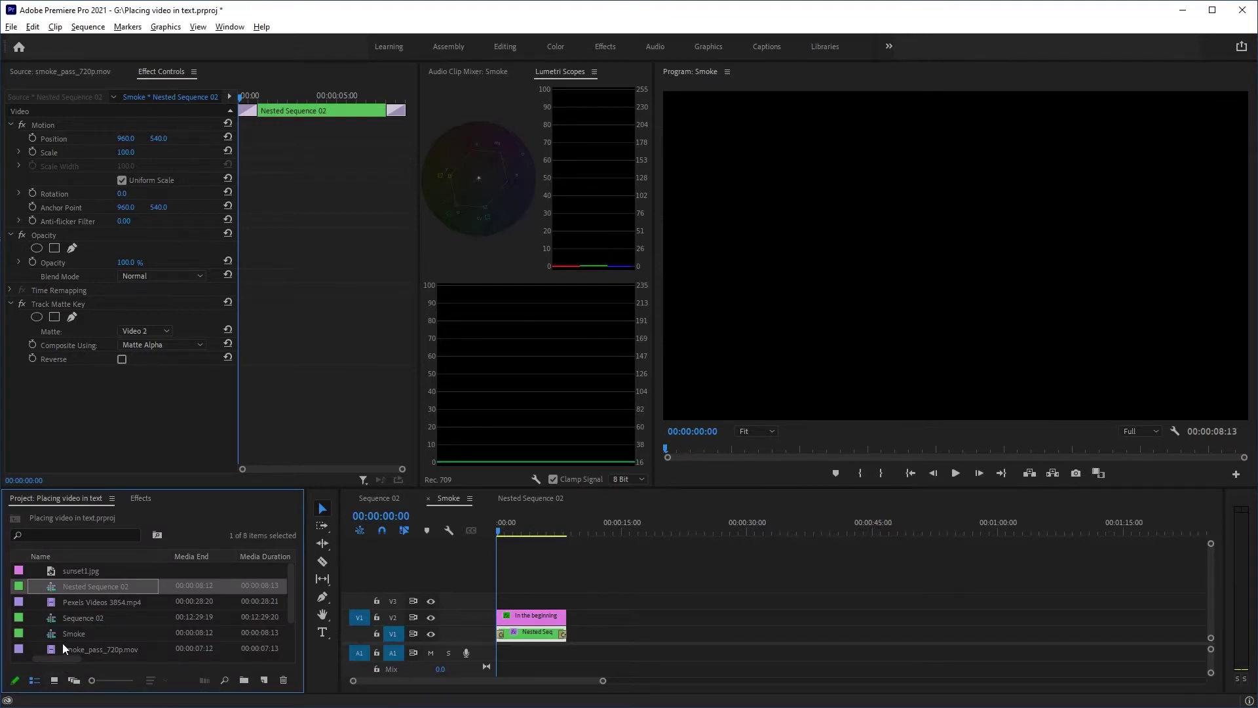
scroll(61, 643, down, 2)
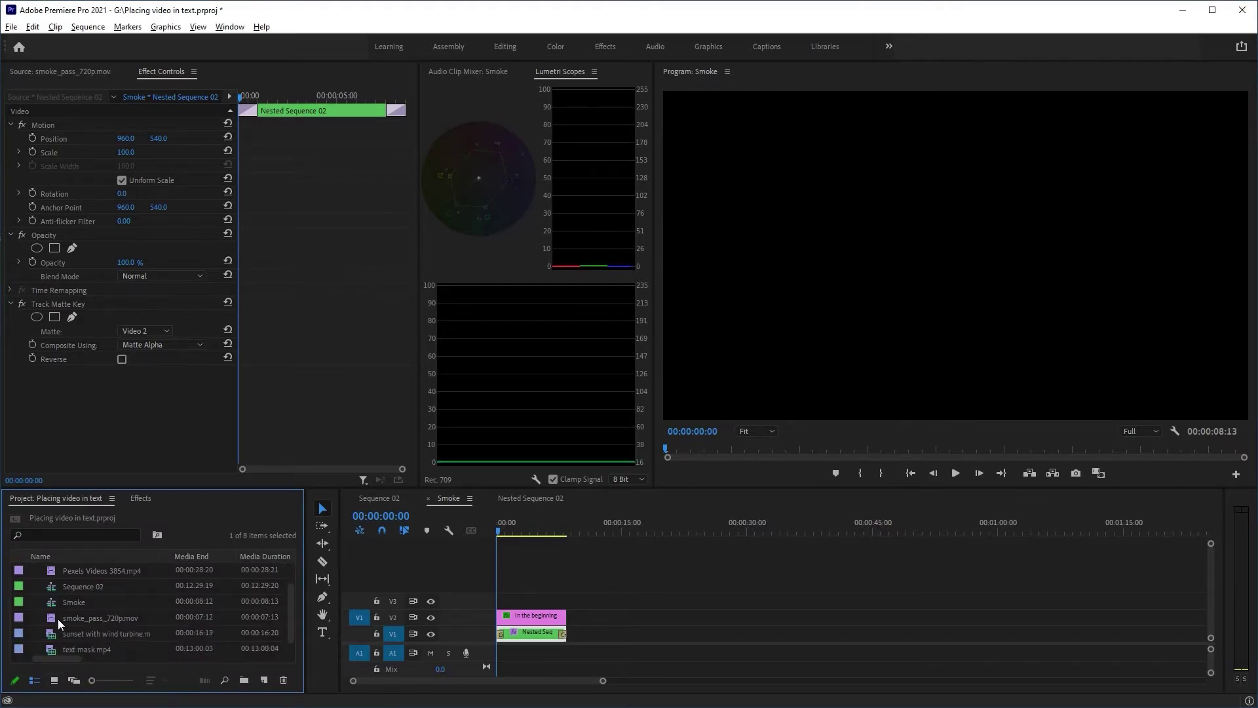
- Preview the smoke_pass_720p.mov footage in the Source monitor
double_click(58, 619)
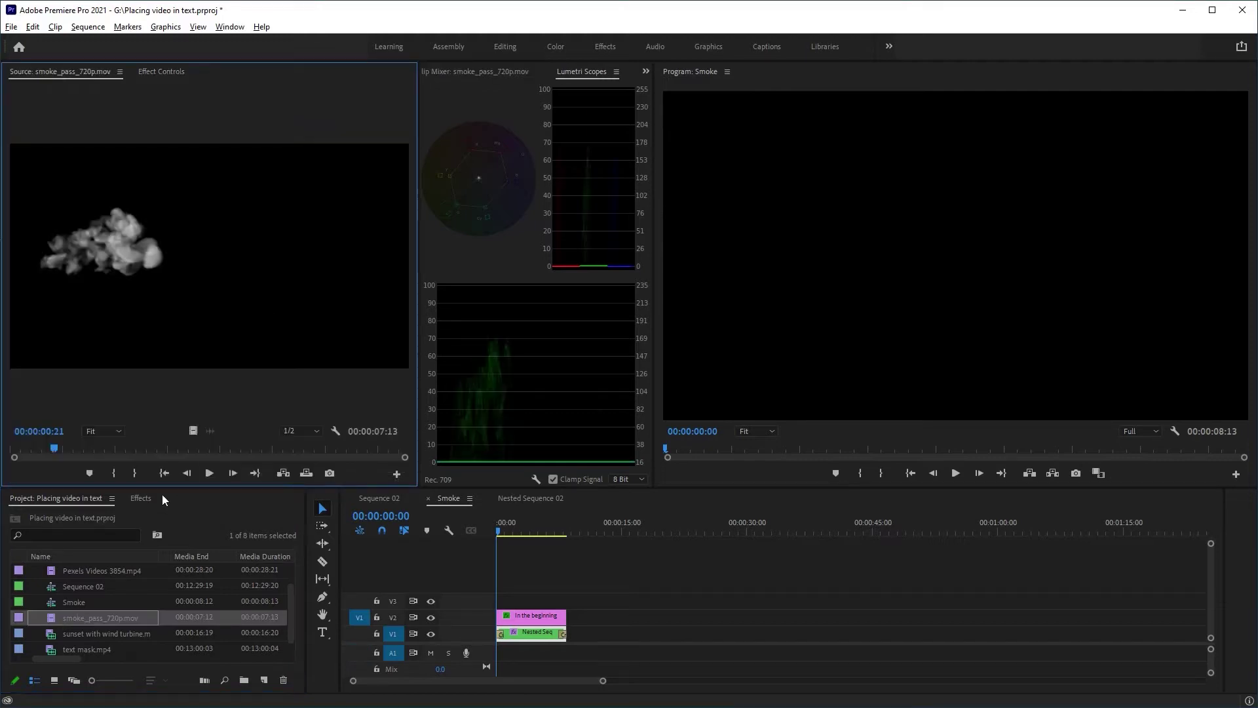
click(209, 475)
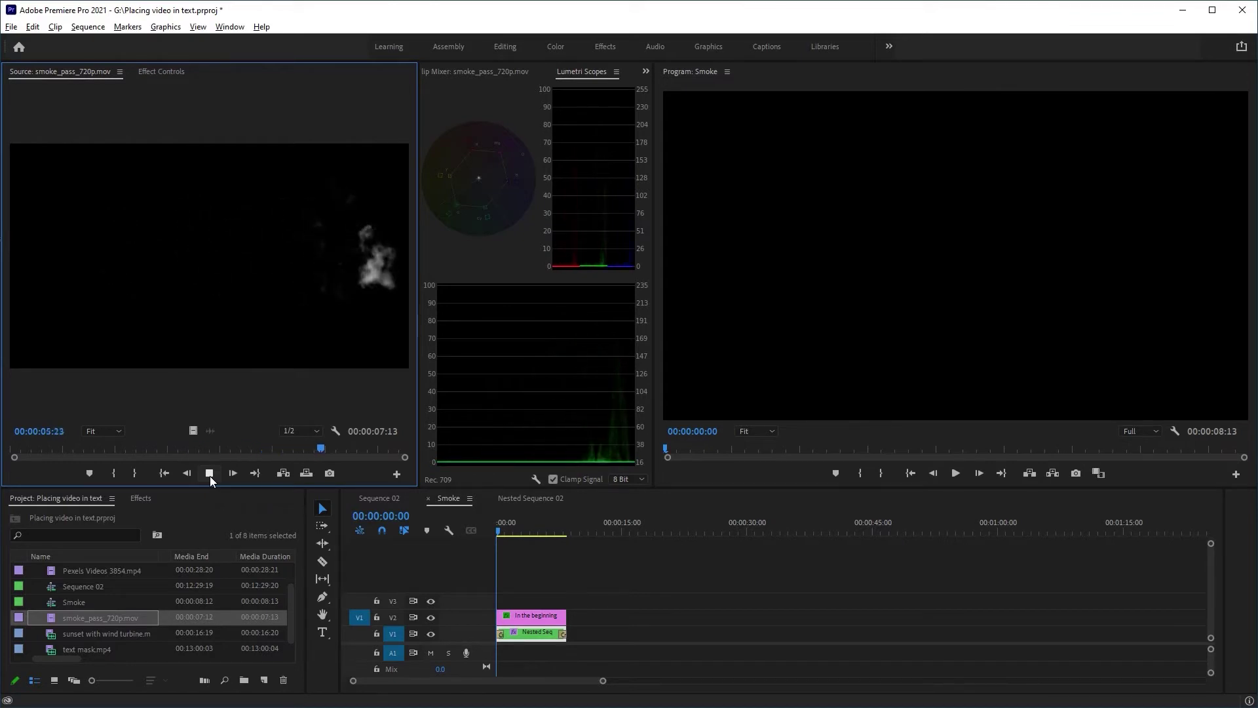
click(210, 475)
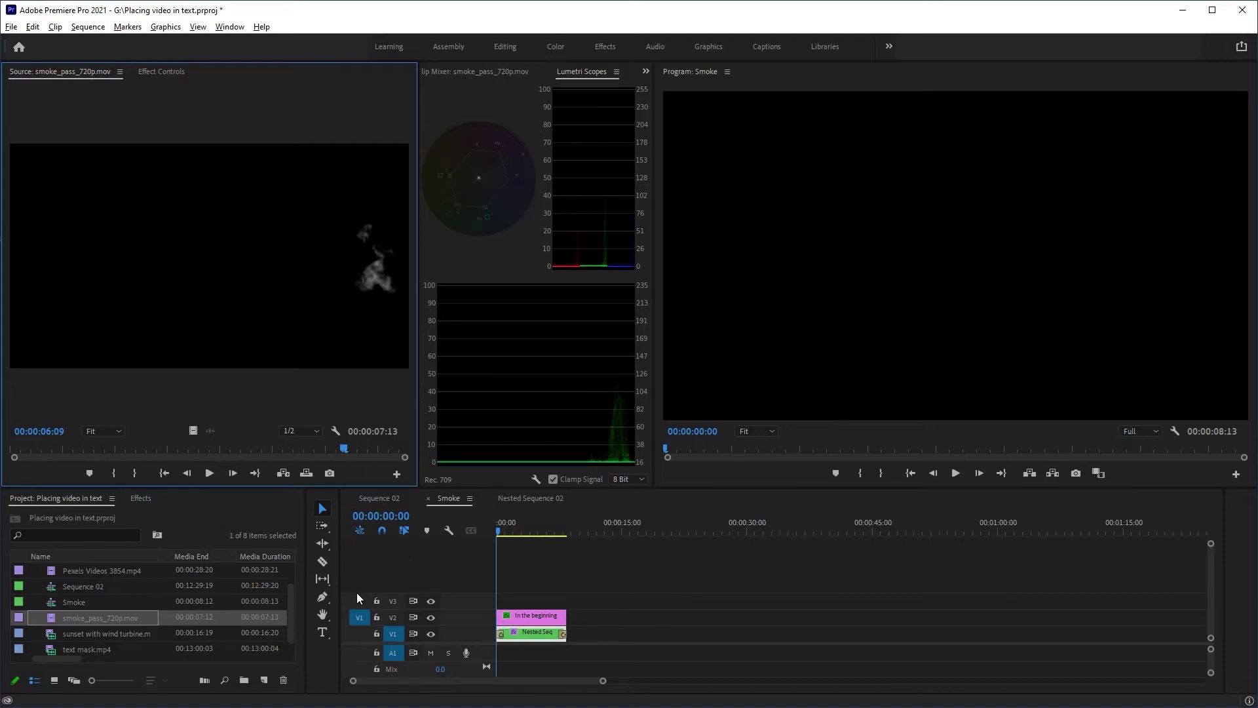
- Play through the Smoke sequence and return to its start
click(498, 522)
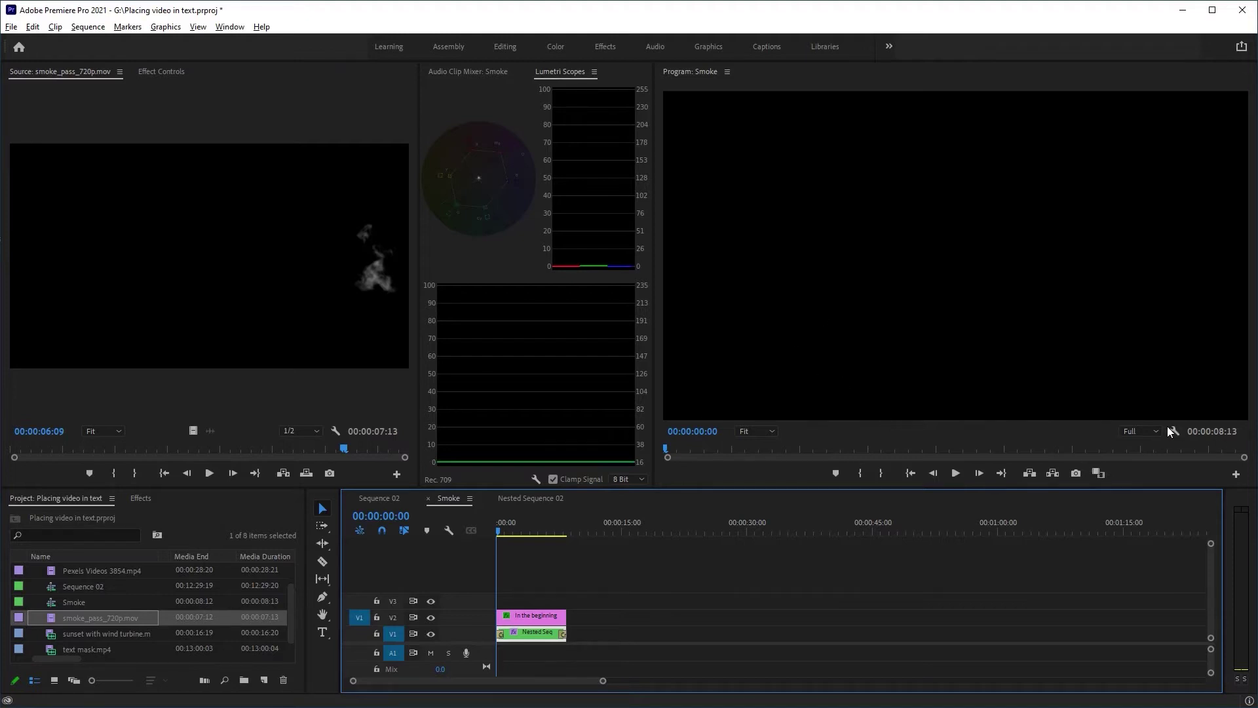
key(space)
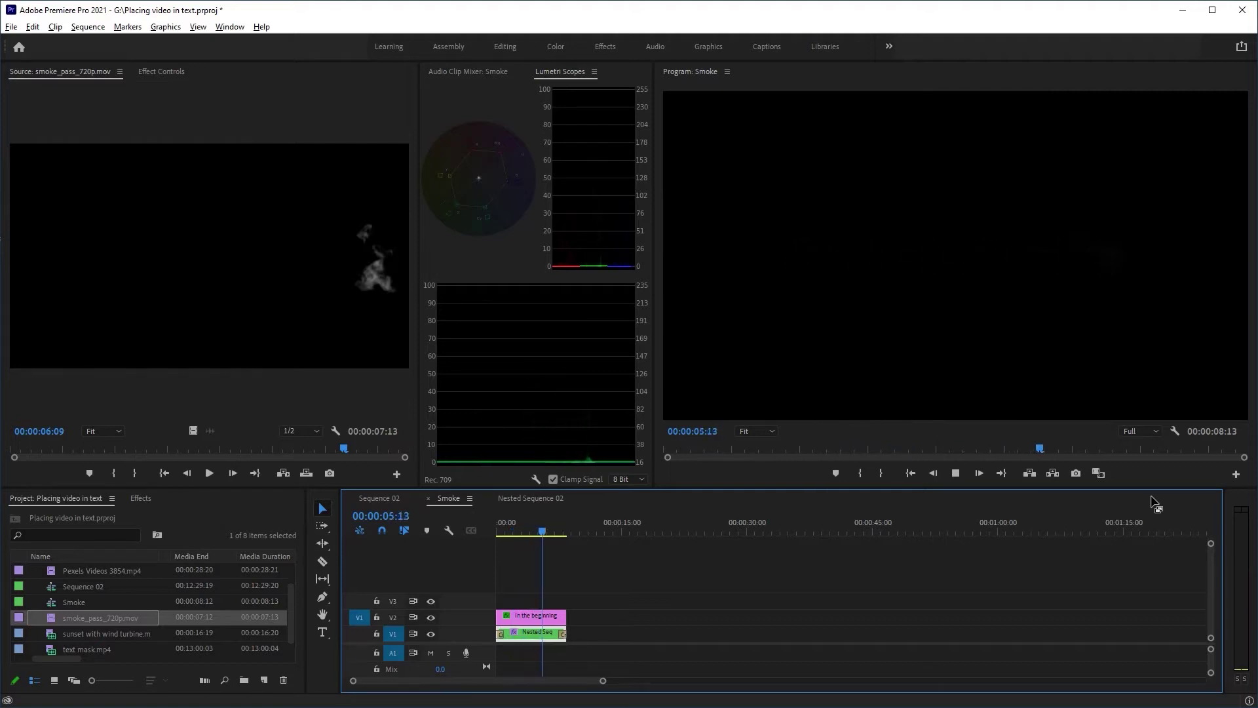
key(space)
click(496, 525)
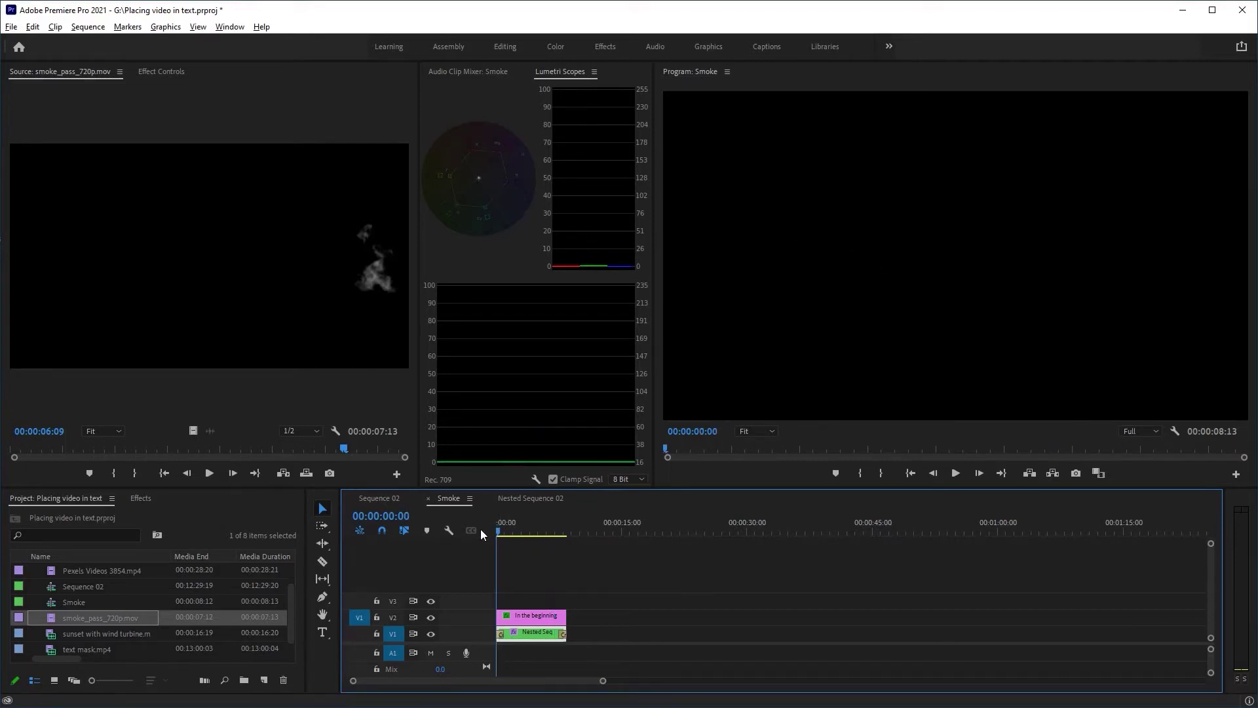
- Rewind to frame 0 and delete the 'In the beginning' title and the nested sequence clip
key(space)
drag(517, 525, 493, 528)
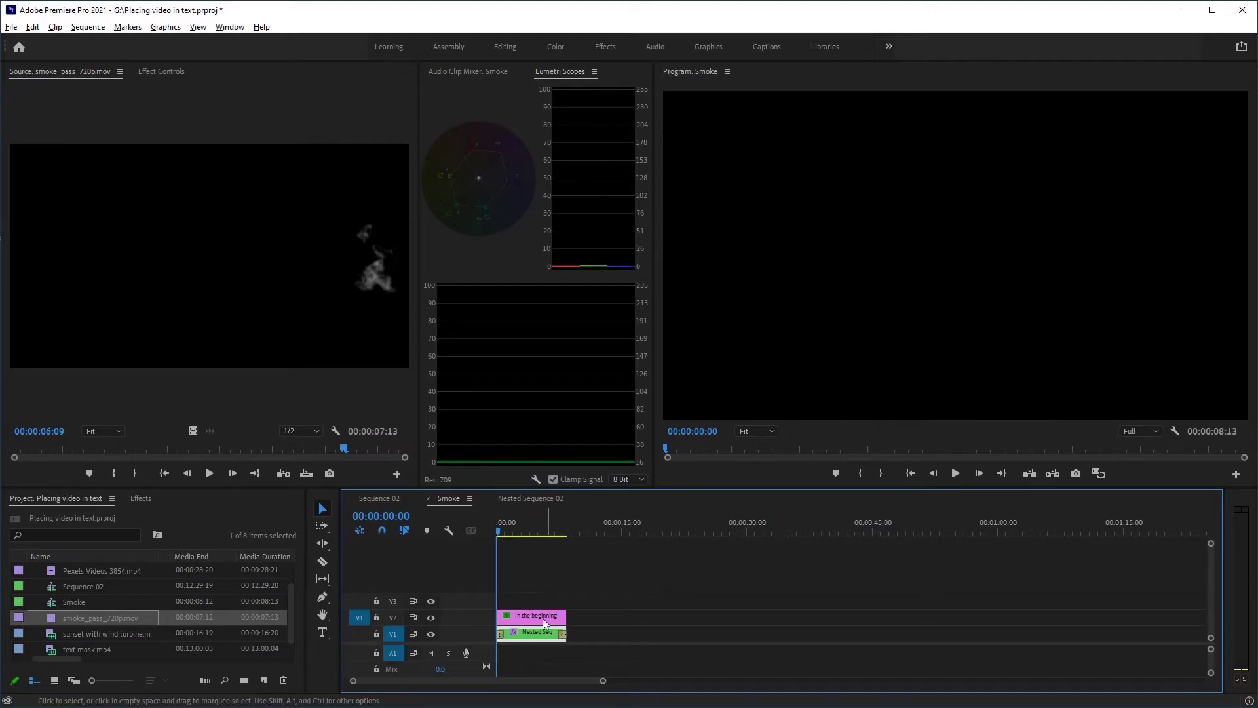
drag(558, 646, 518, 609)
key(Delete)
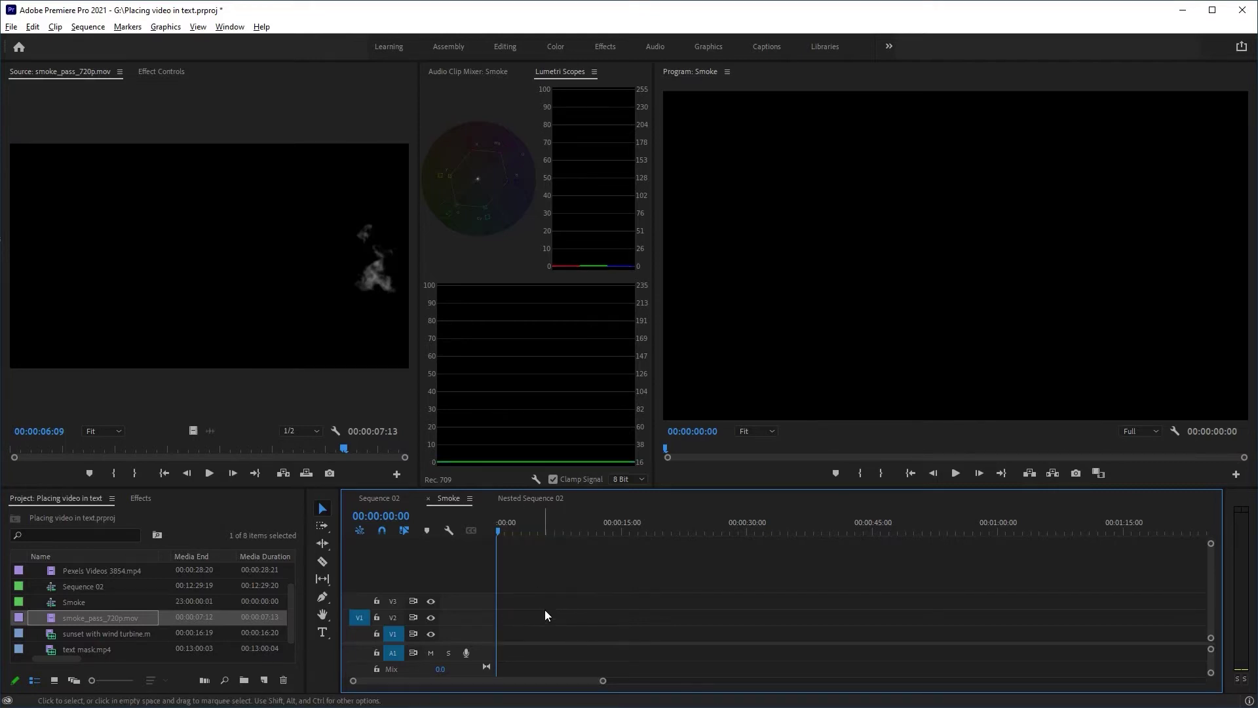
- Type a new 'In the beginning' title in the Program monitor and drag it to centre frame
click(322, 632)
click(762, 252)
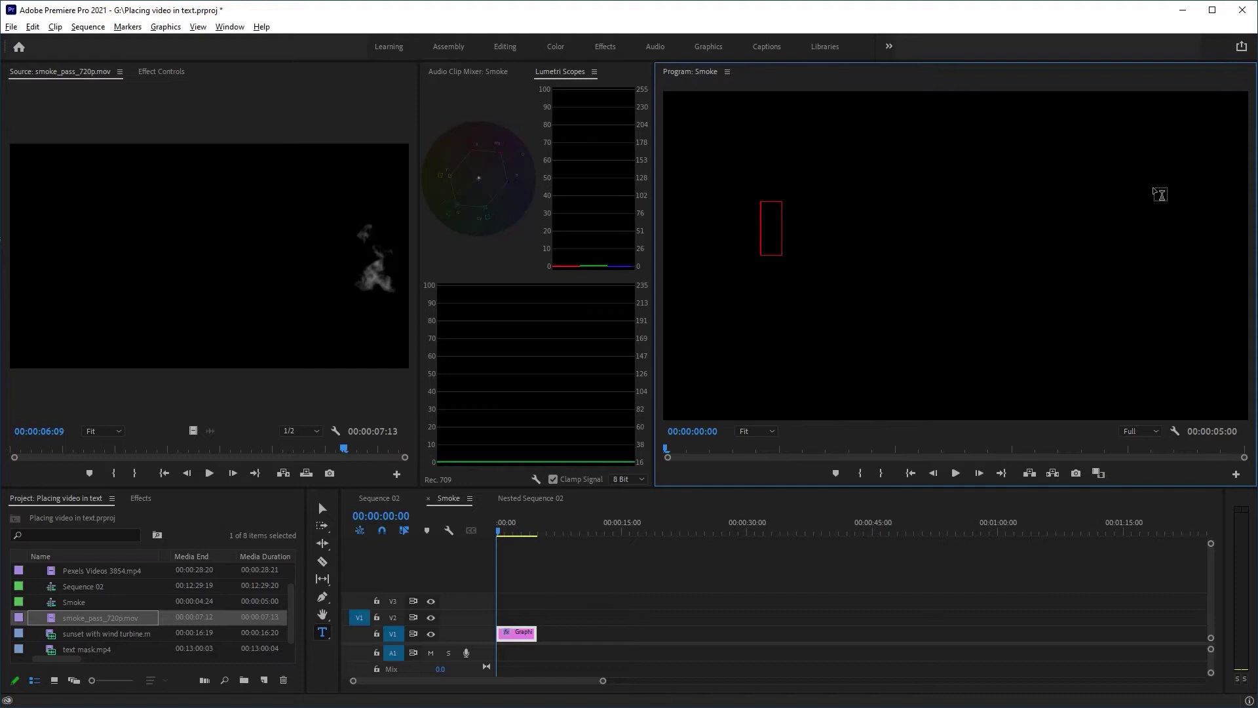
text(In the be)
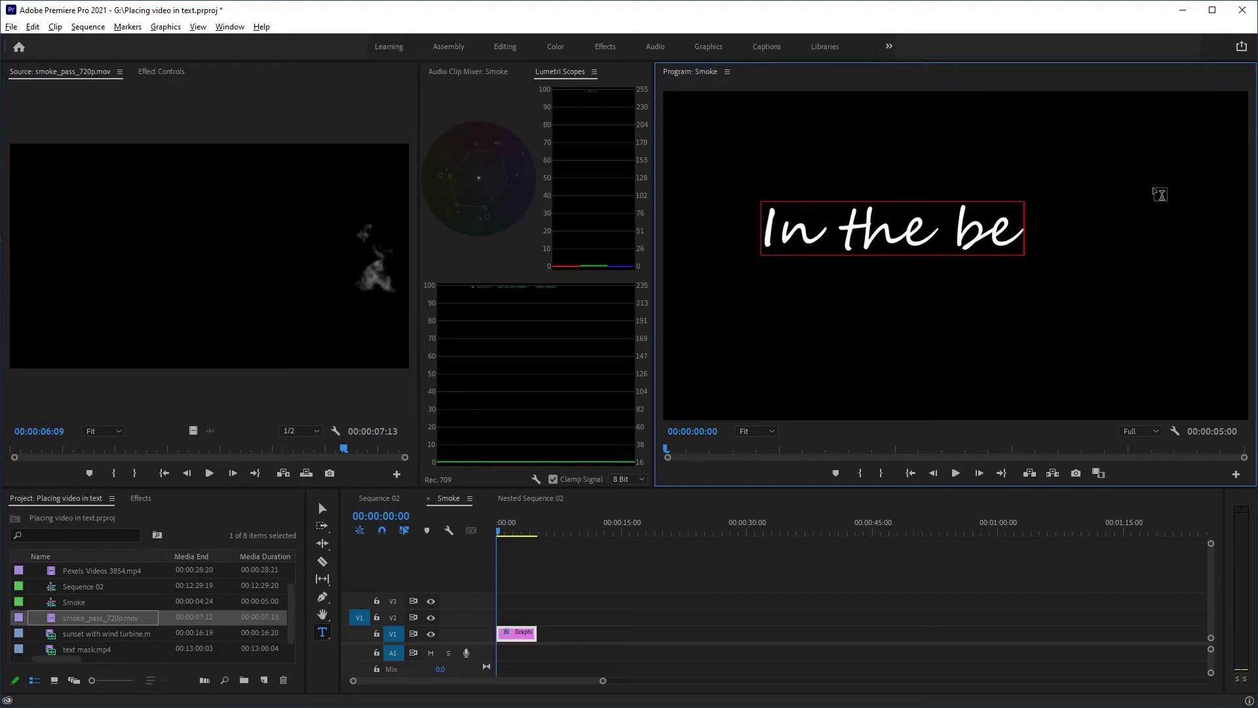
text(ginning)
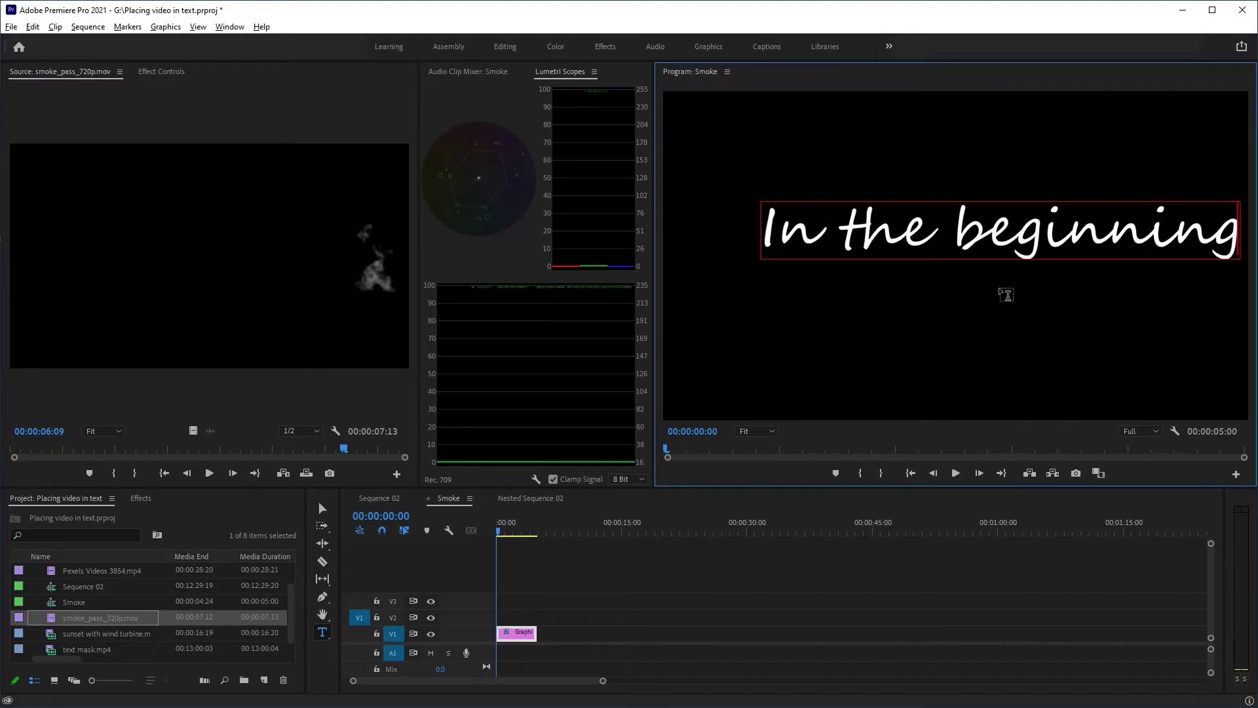
click(322, 508)
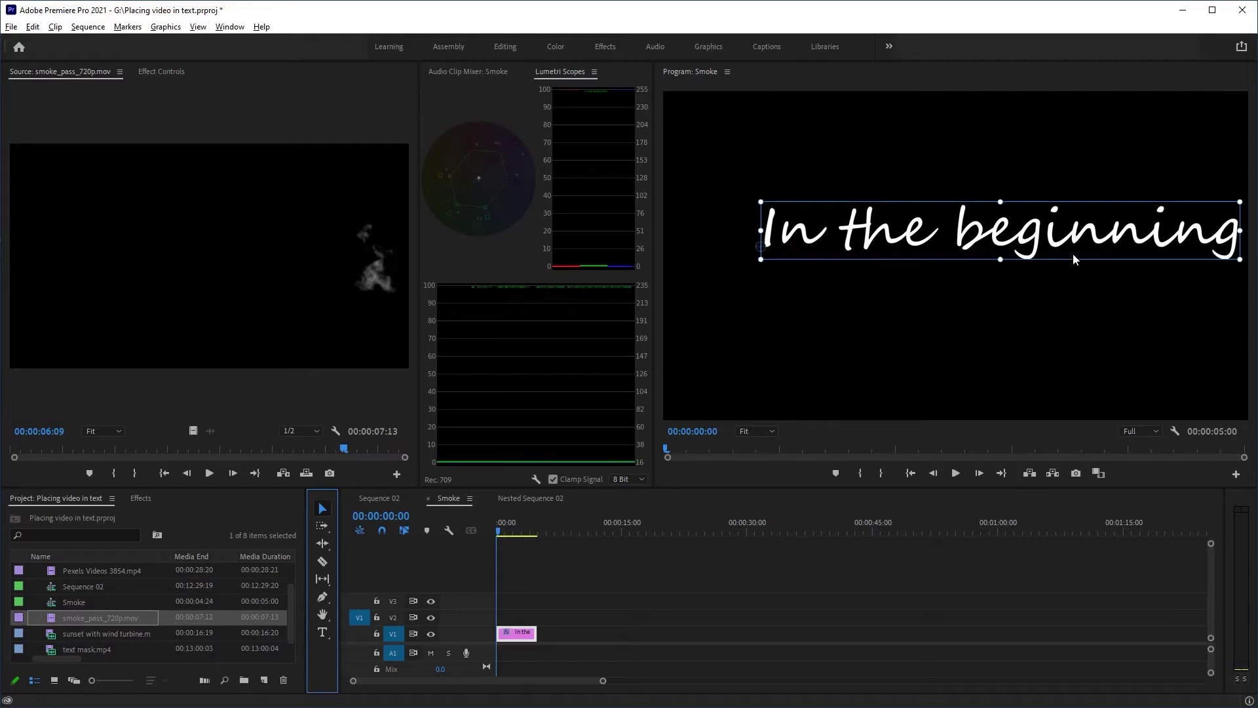
drag(1084, 231, 1030, 257)
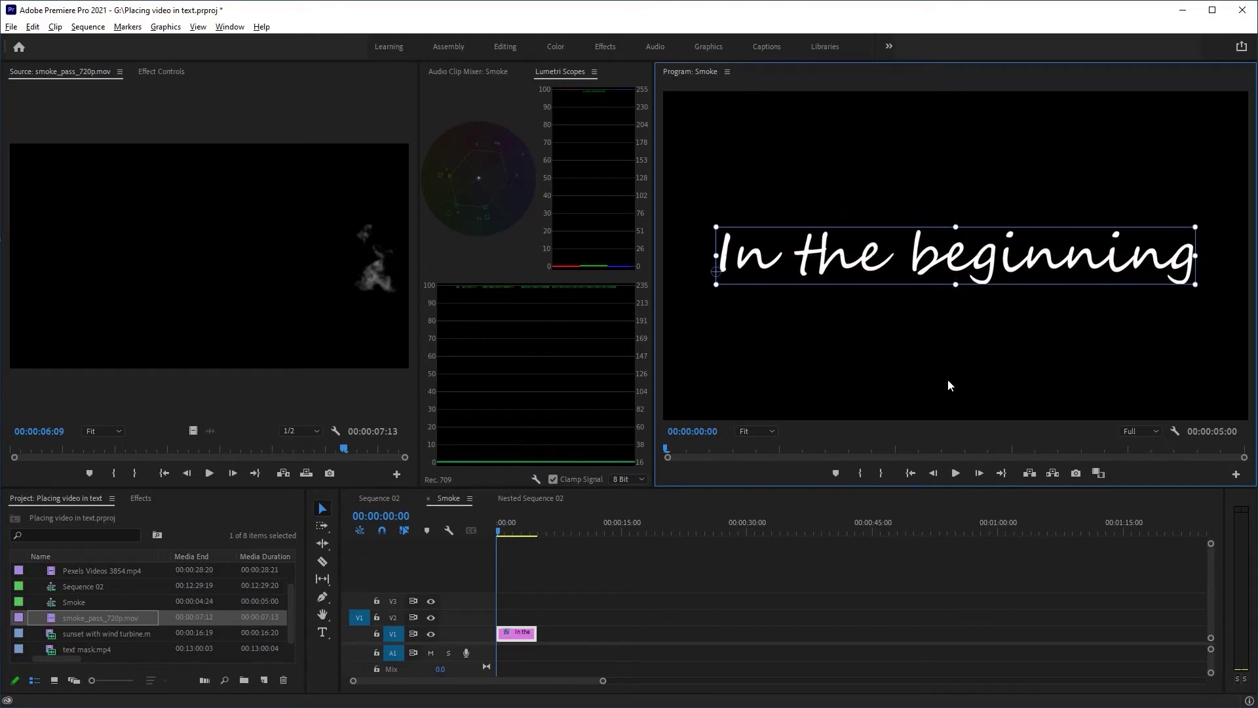
- Move the title clip up to V2 and place smoke_pass_720p.mov on V1 beneath it
click(909, 557)
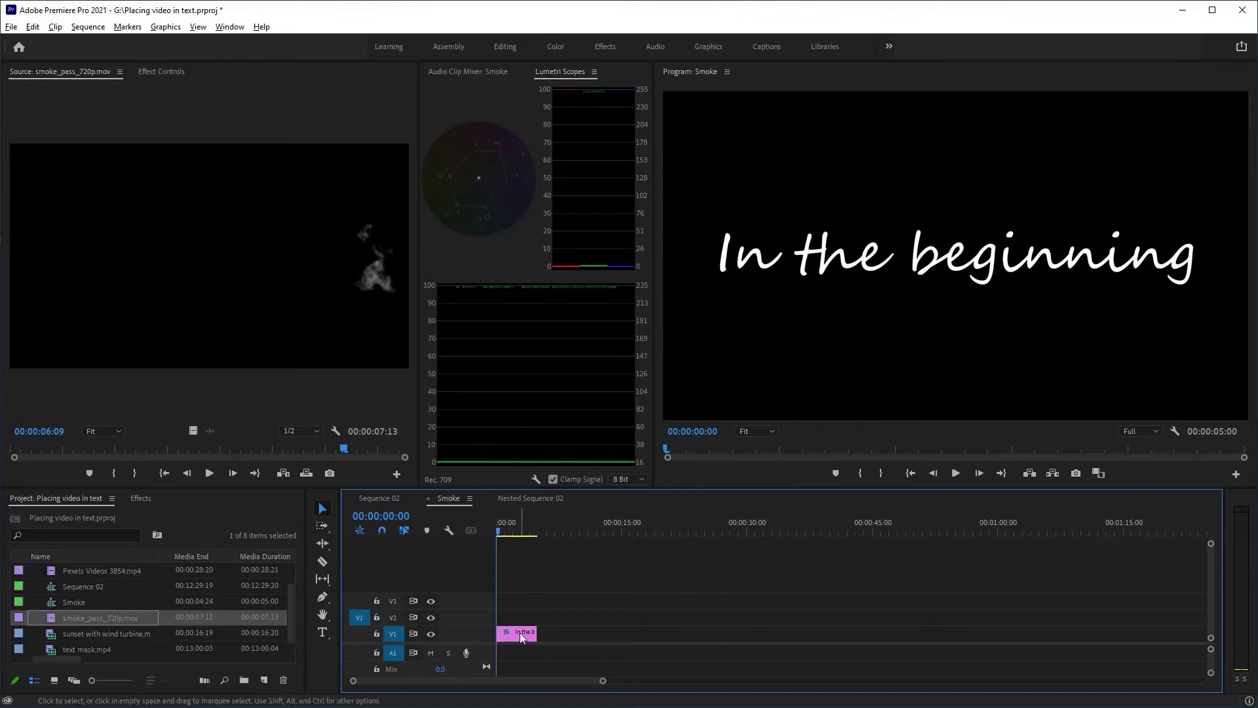
drag(518, 632, 518, 616)
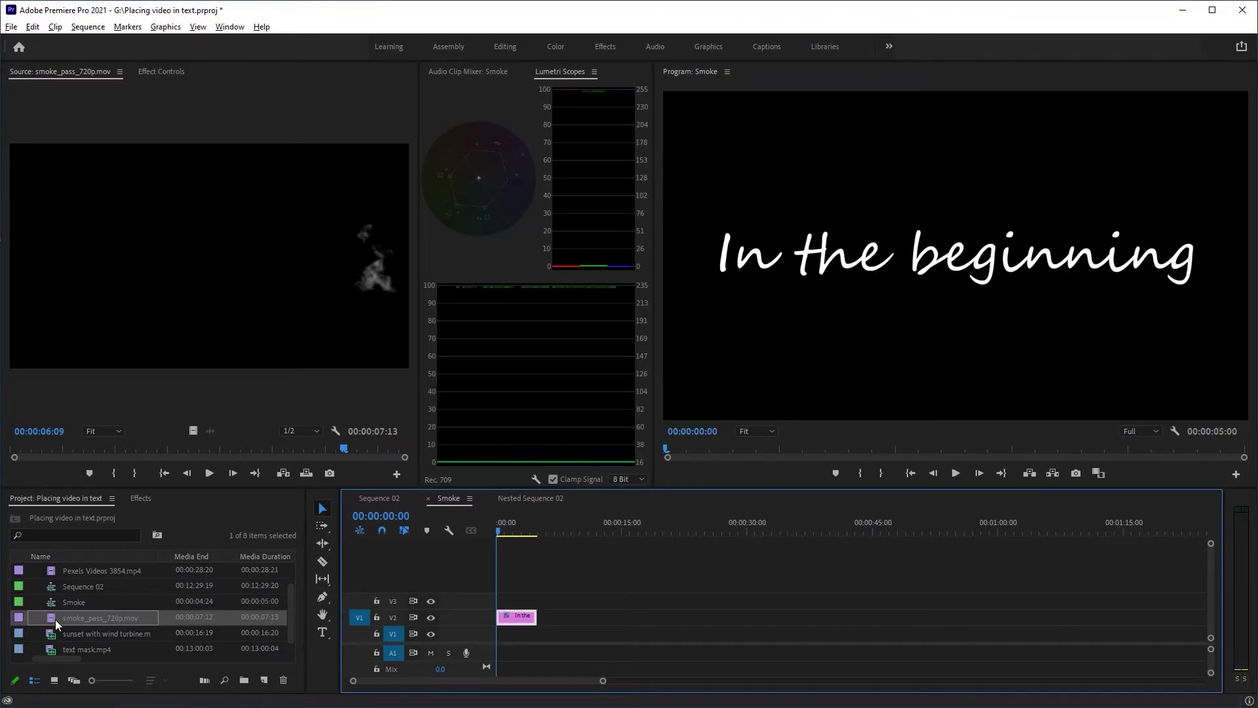
drag(55, 619, 495, 639)
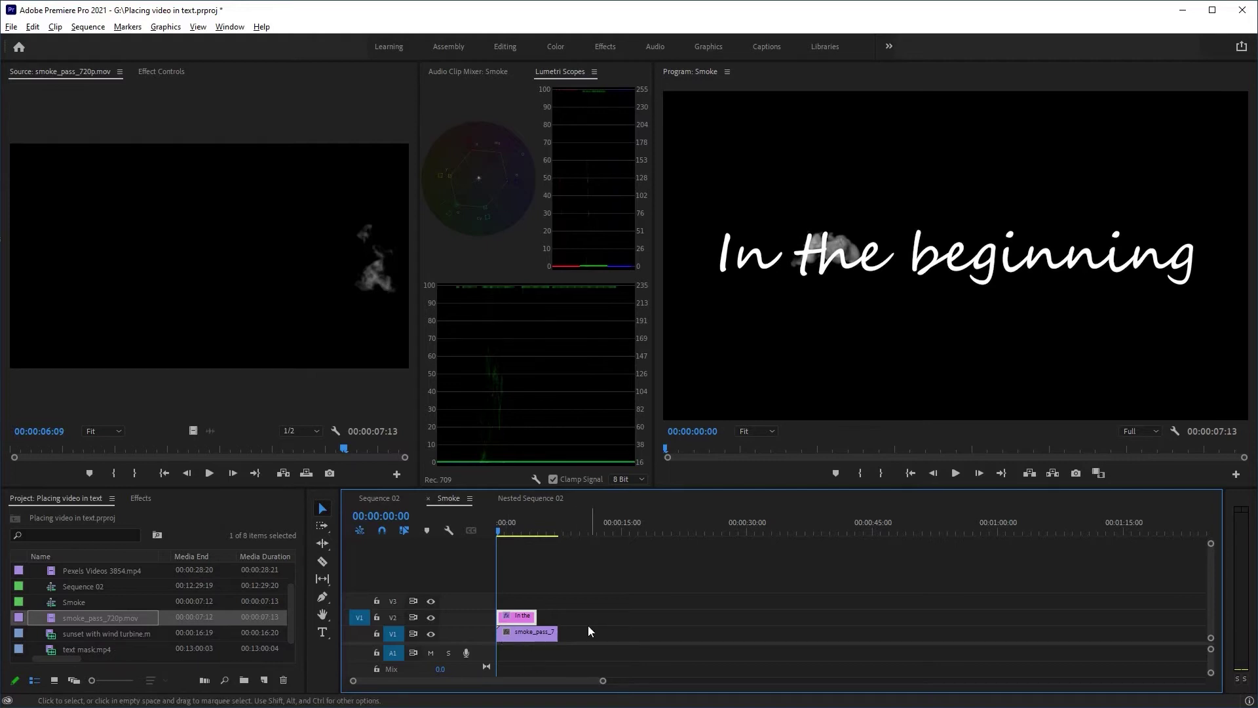
- Apply Set to Frame Size to the smoke clip on V1
right_click(533, 635)
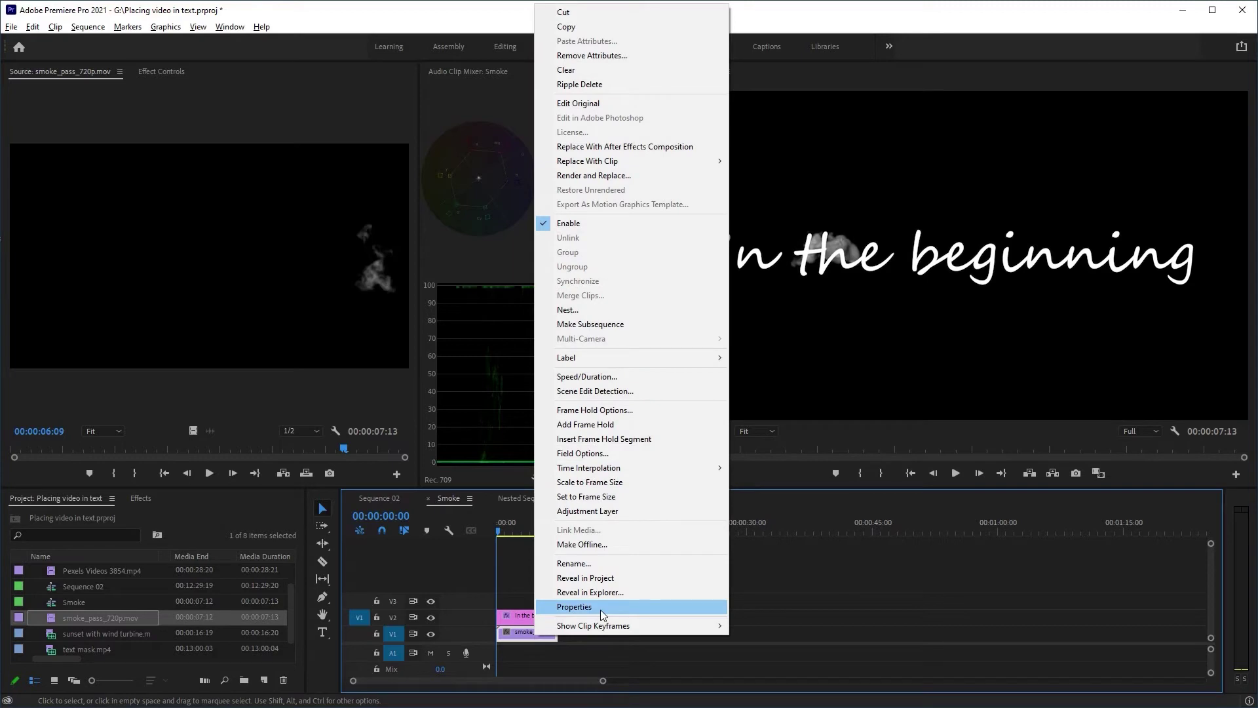
click(649, 498)
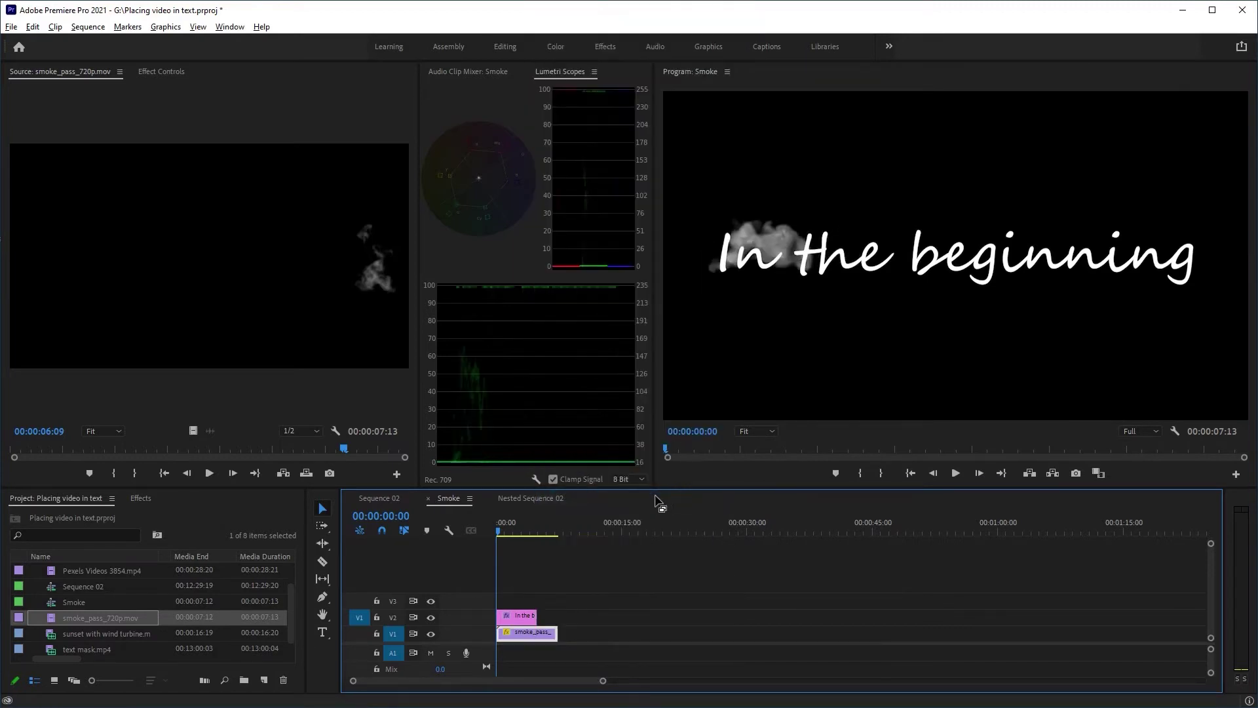
right_click(530, 636)
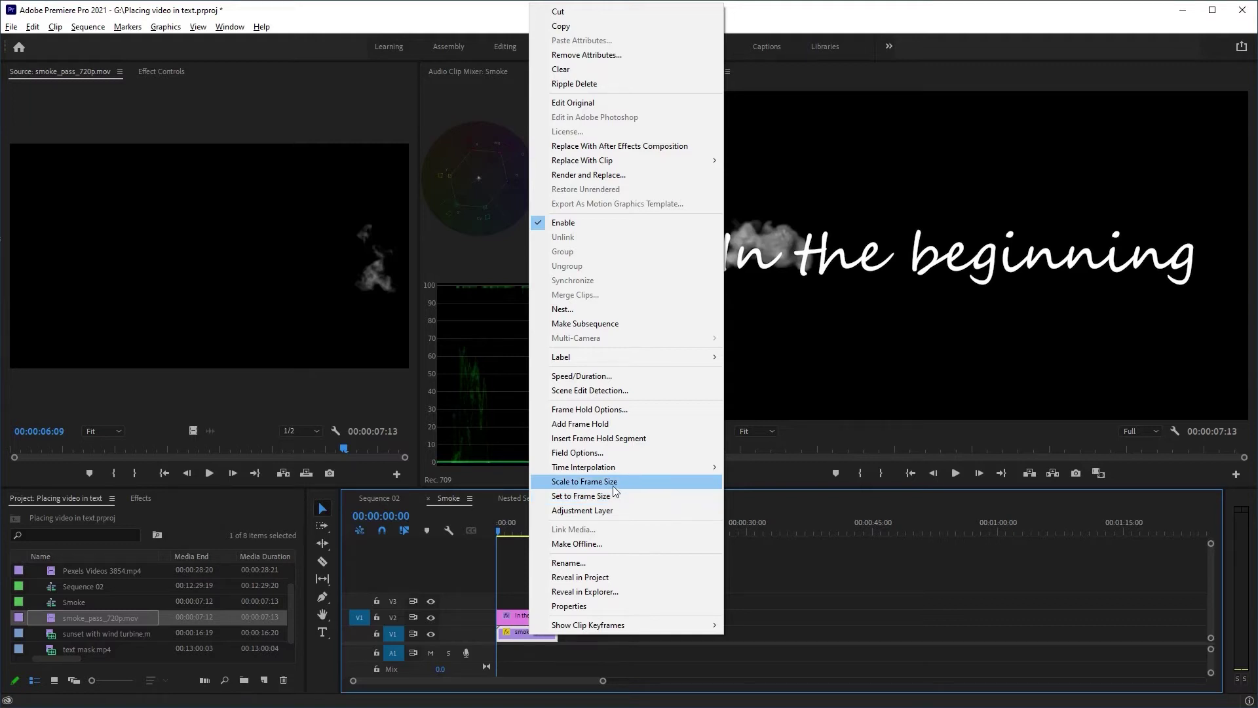
click(767, 560)
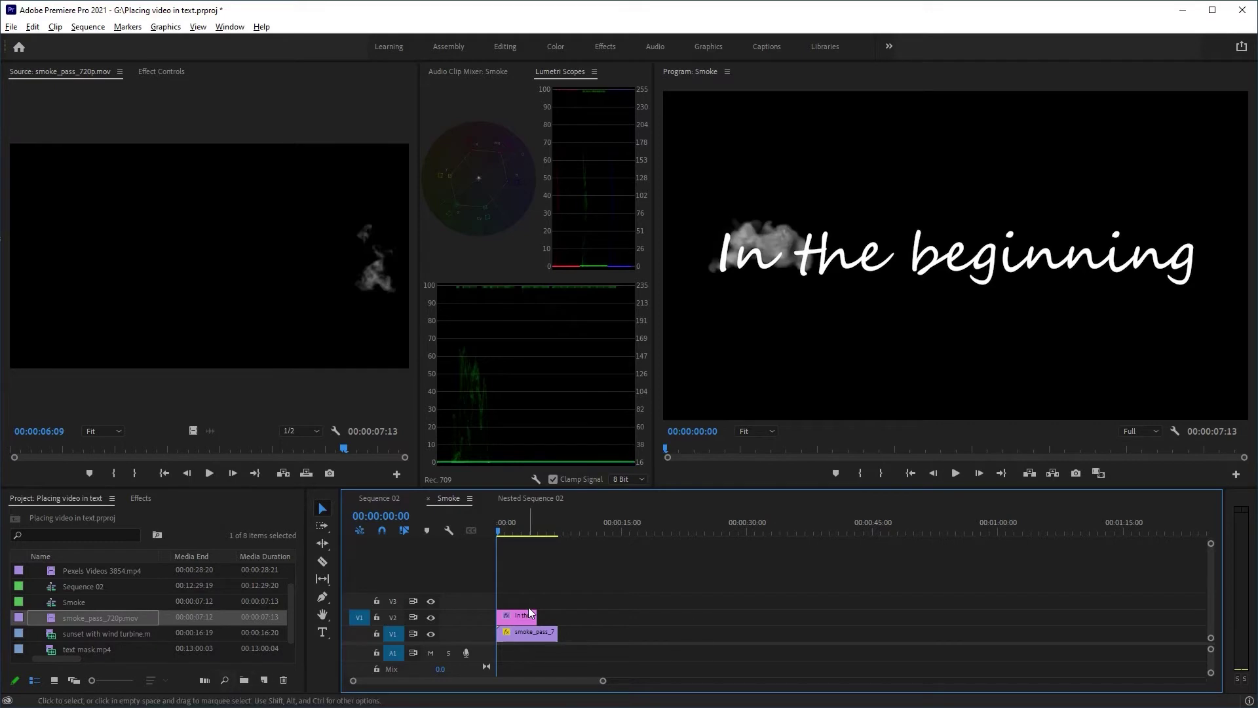
right_click(528, 634)
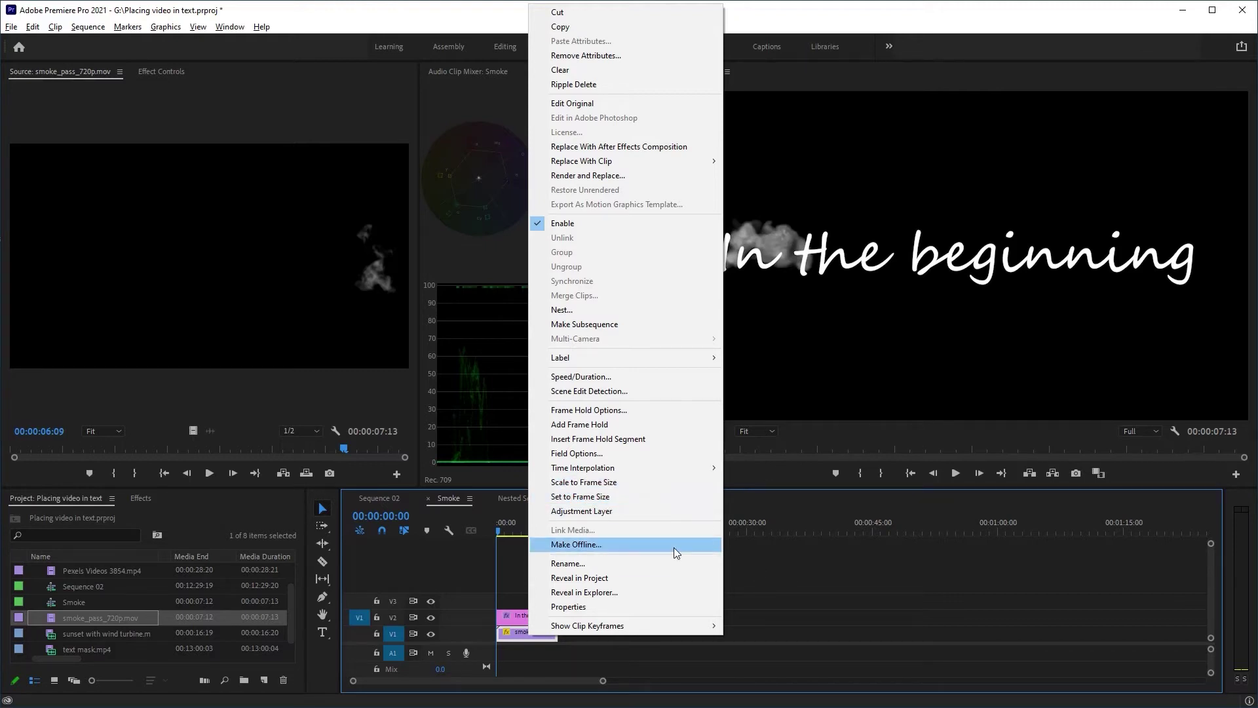
click(845, 560)
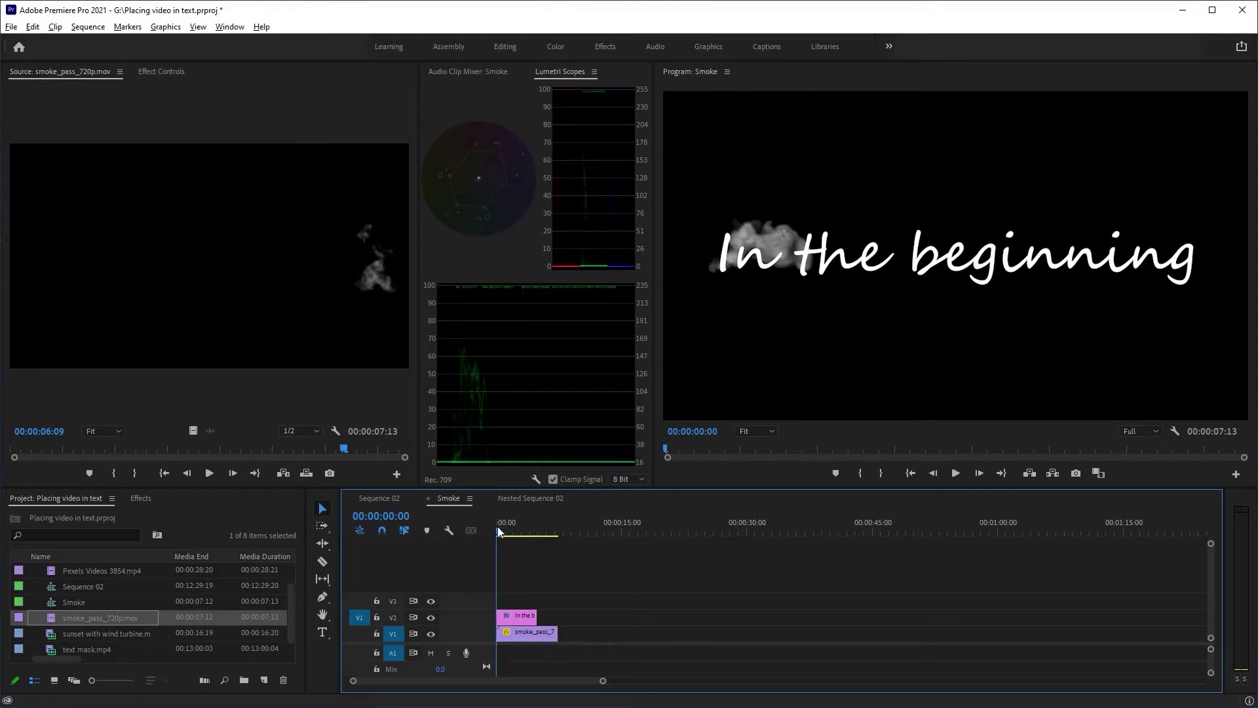
- Trim the V2 title's end to match the smoke clip's end and preview it
drag(539, 629, 557, 630)
key(space)
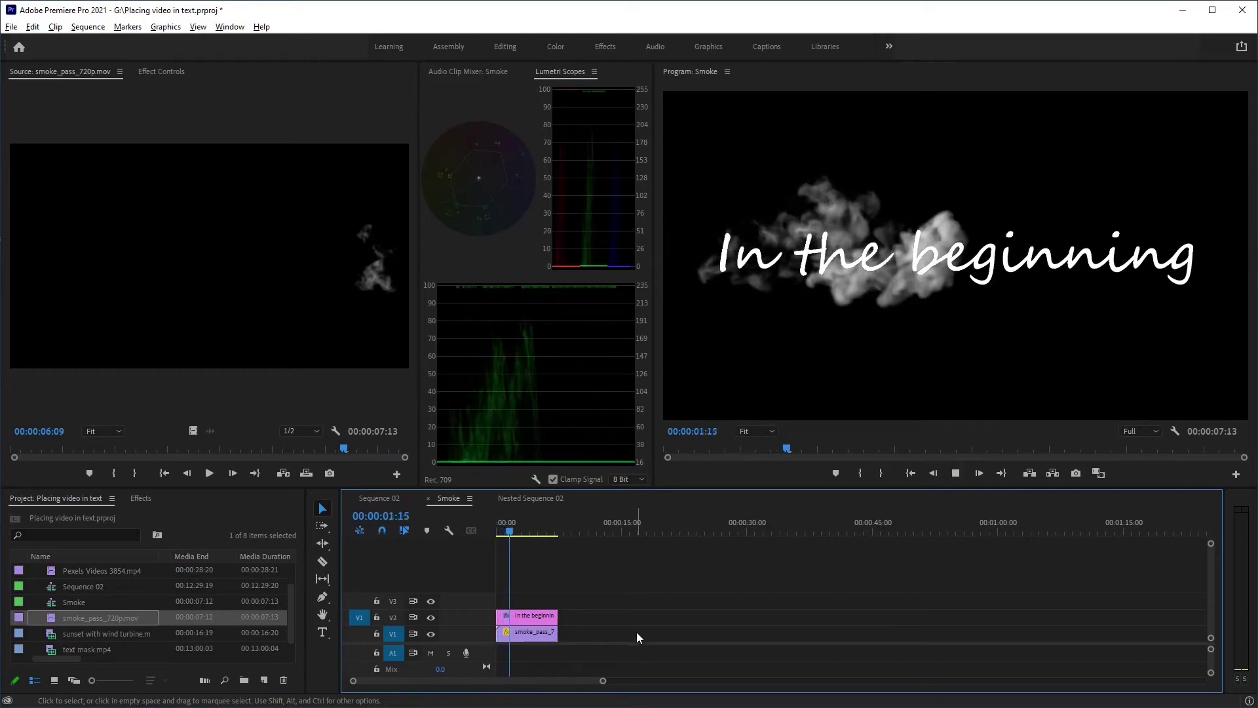
key(space)
- Set the smoke clip's Position to 960, 582, then preview from the sequence start
click(536, 633)
click(157, 72)
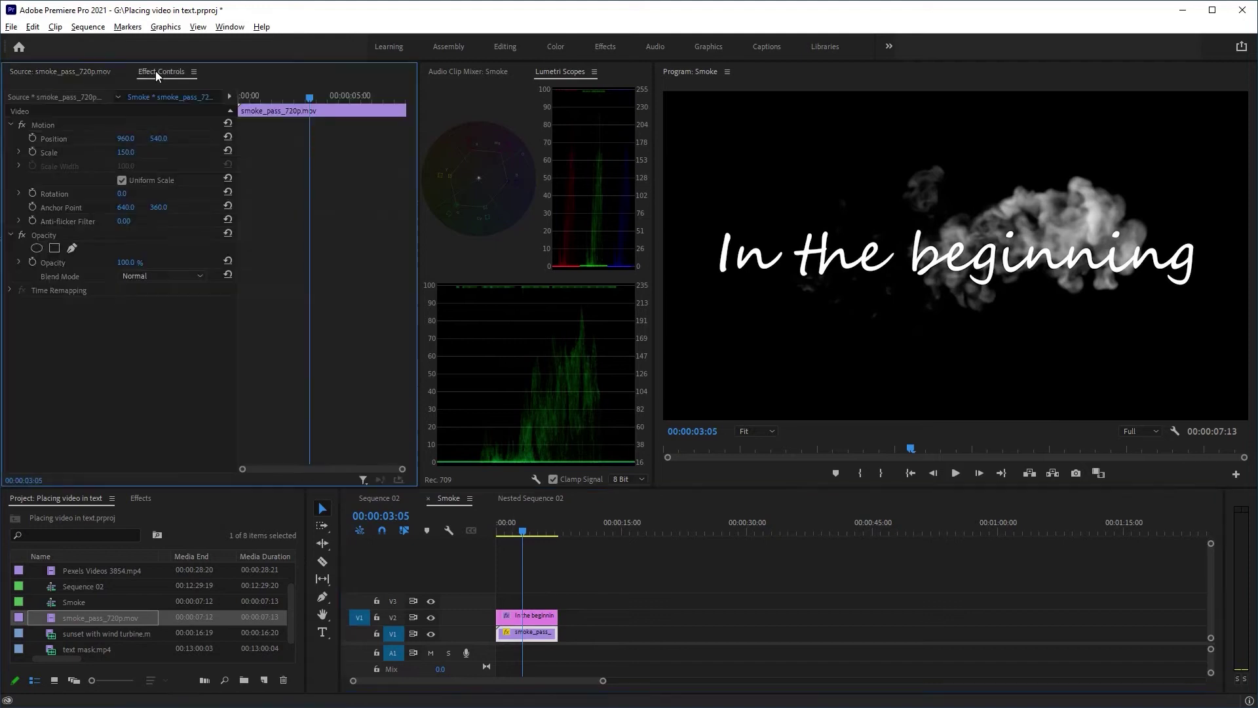
drag(161, 138, 189, 142)
key(space)
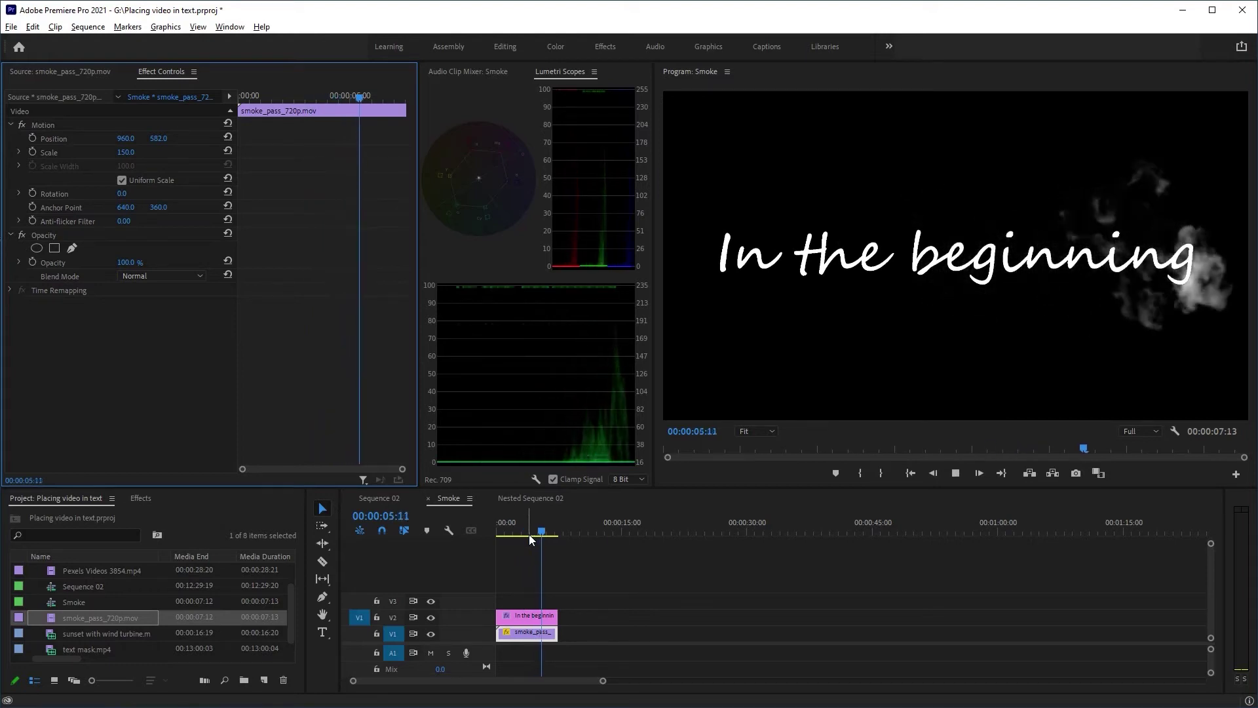
key(space)
click(537, 520)
key(Home)
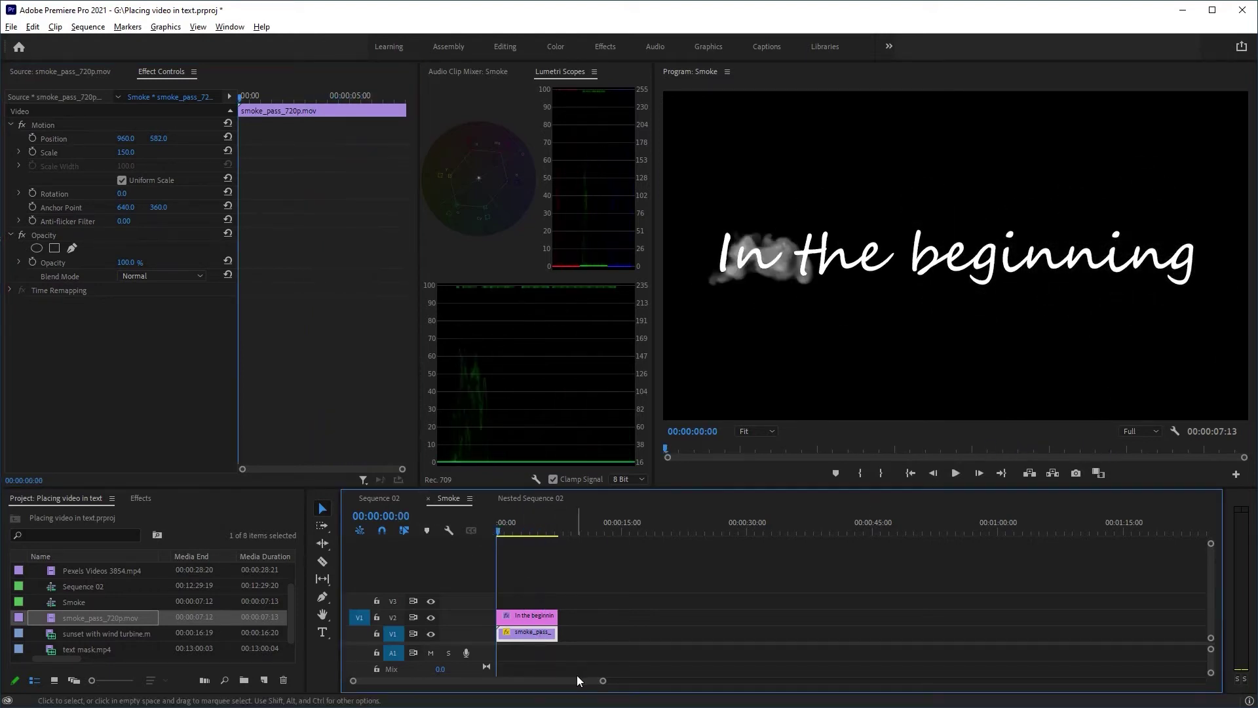
- Find Track Matte Key by searching 'track' and apply it to the smoke clip
click(140, 498)
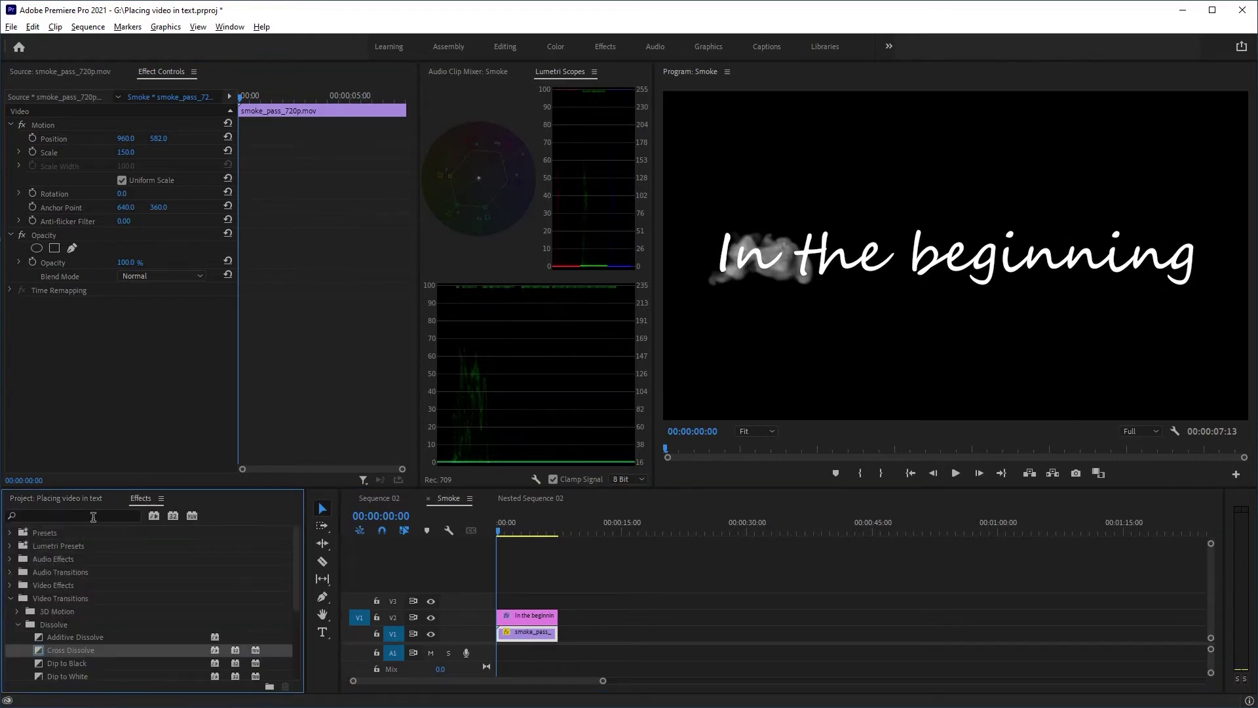
click(93, 517)
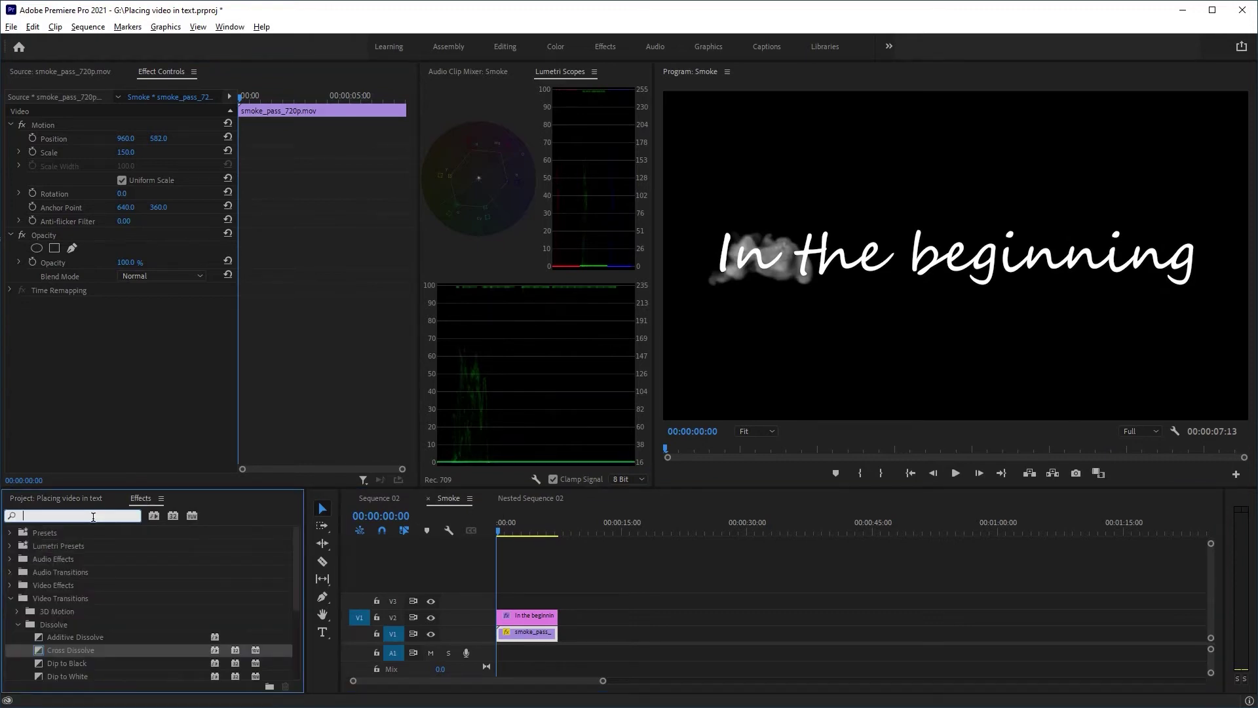
text(track)
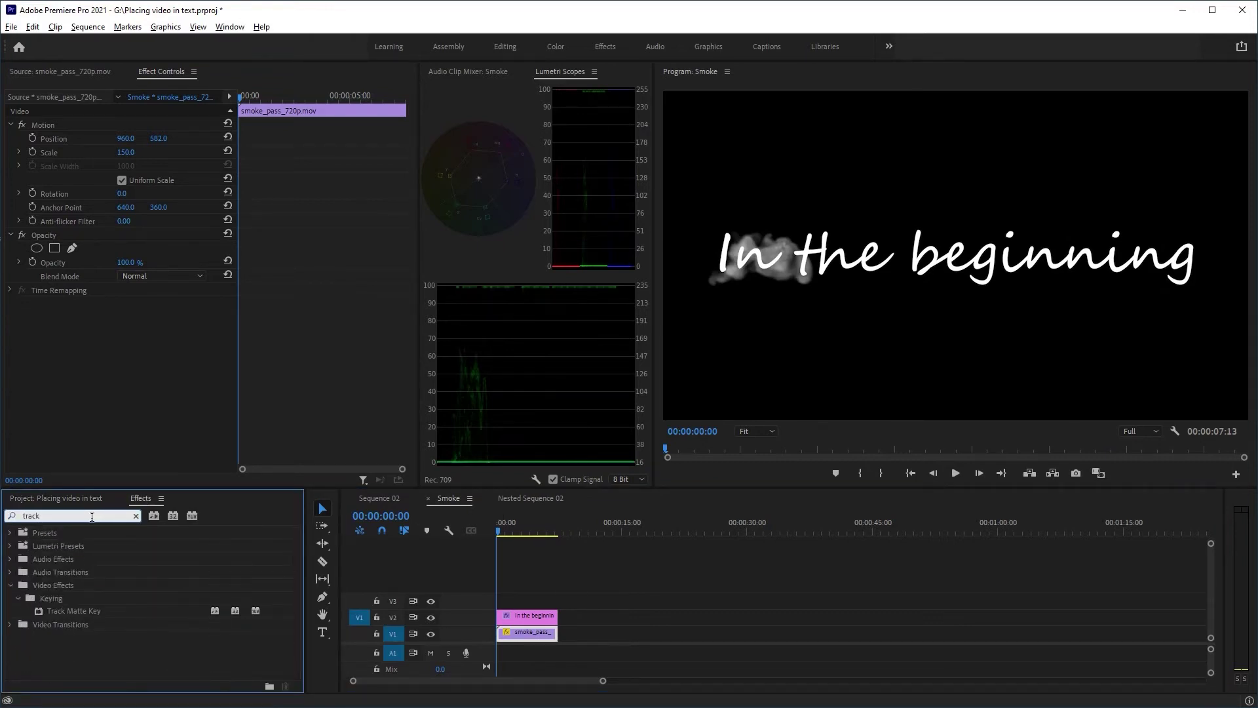
drag(65, 612, 527, 636)
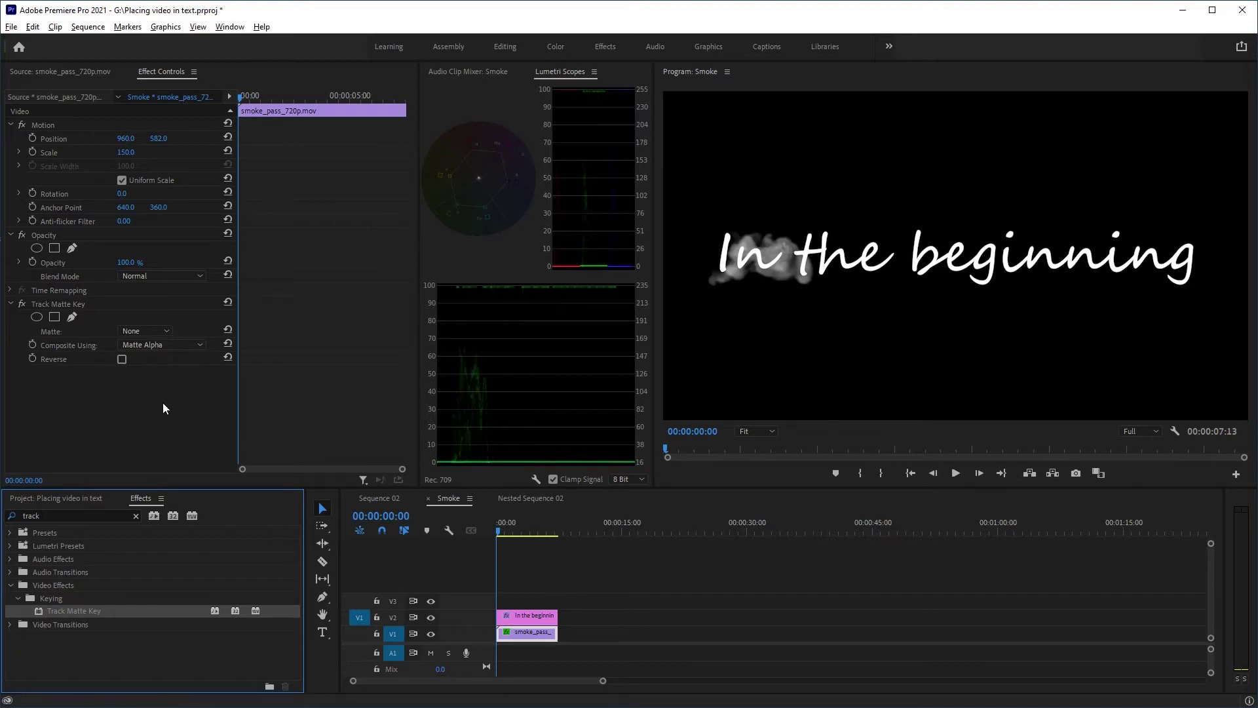
- Set the Track Matte Key's Matte to Video 2 and preview the smoke-filled text
click(161, 331)
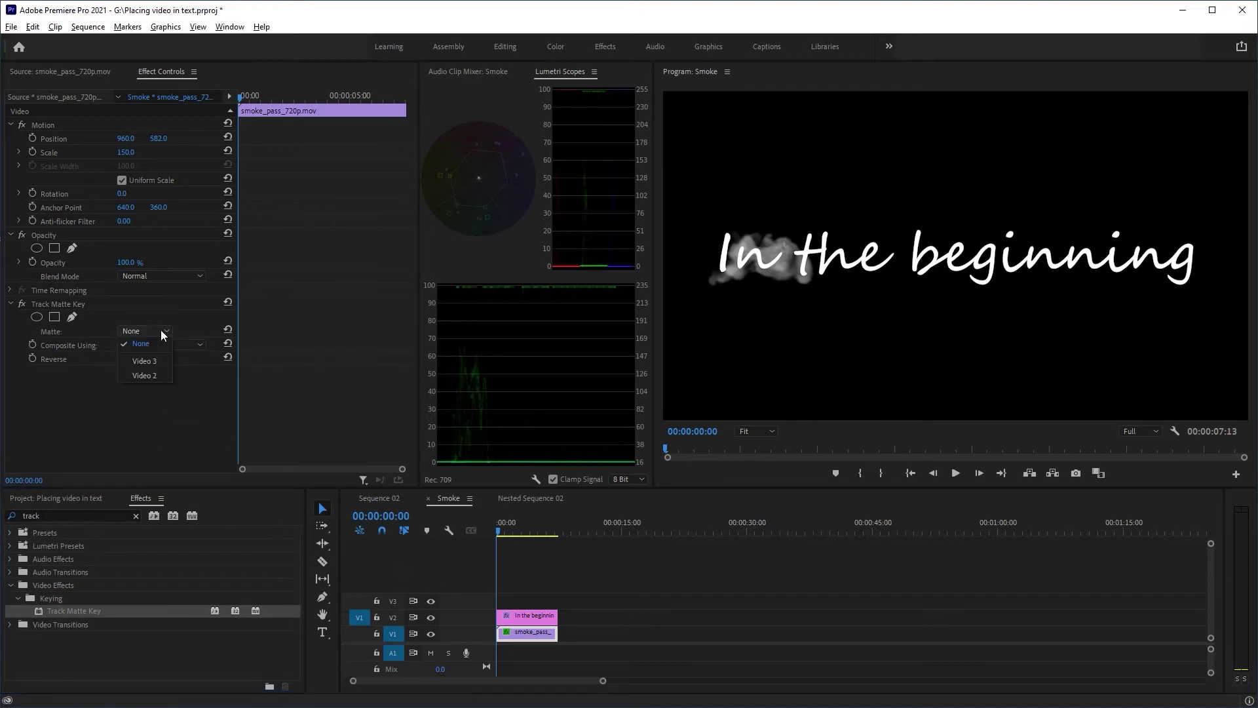
click(158, 375)
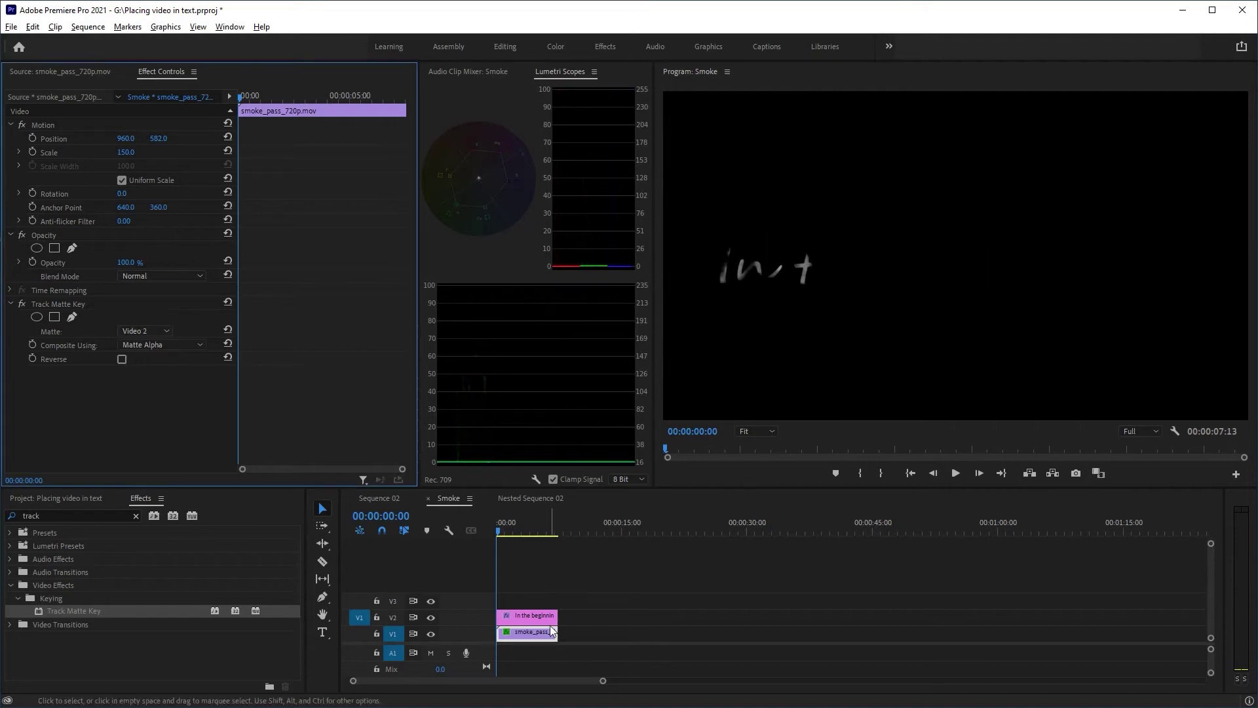
key(space)
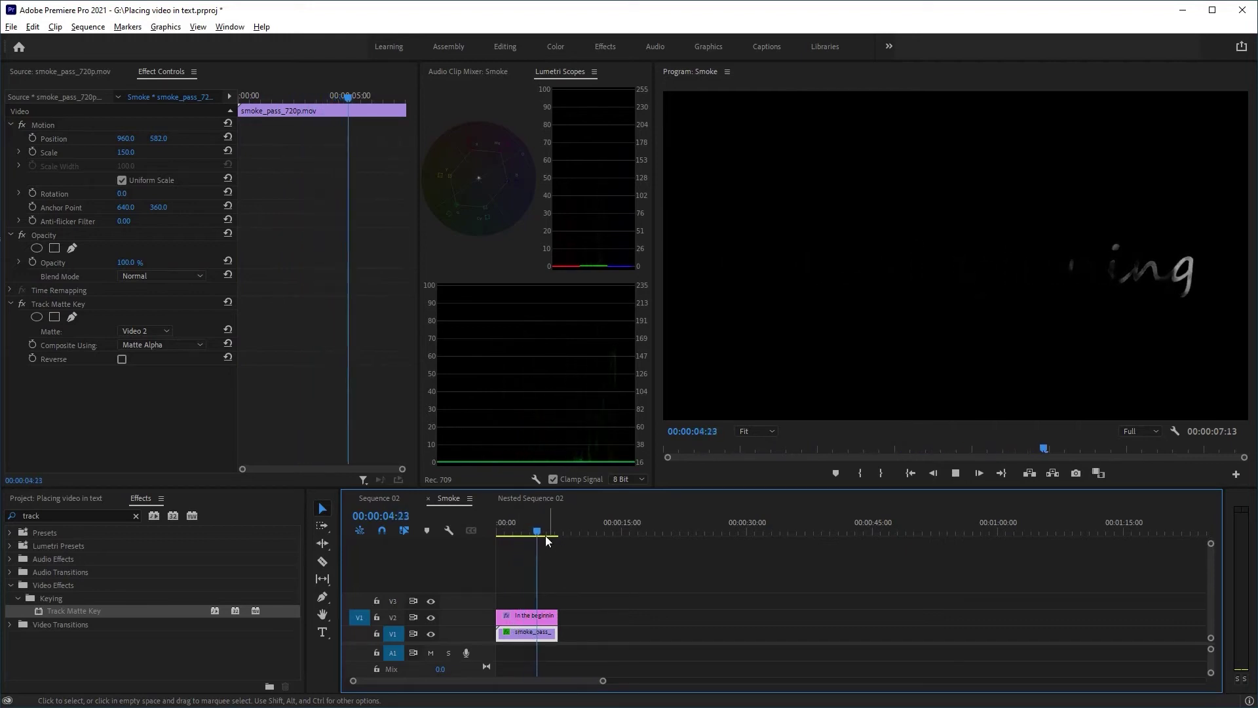
key(space)
key(Home)
key(space)
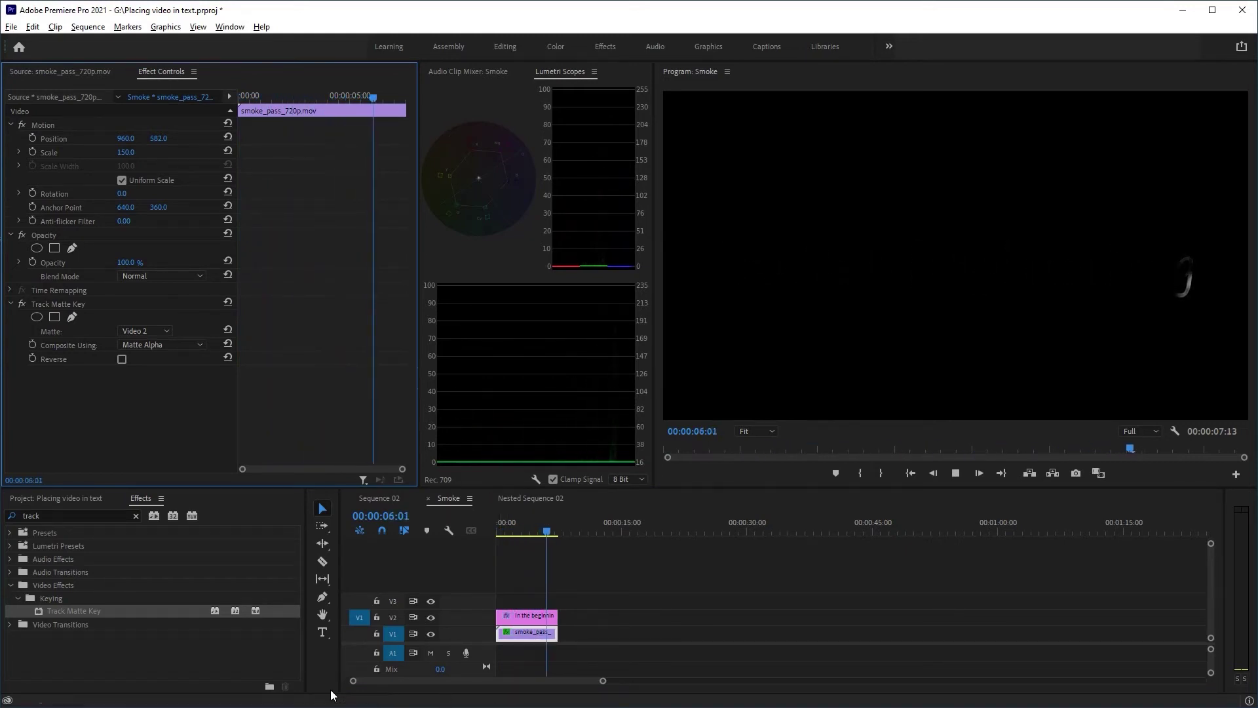
key(space)
- Add Cross Dissolve transitions to the start and end of the smoke clip
click(137, 516)
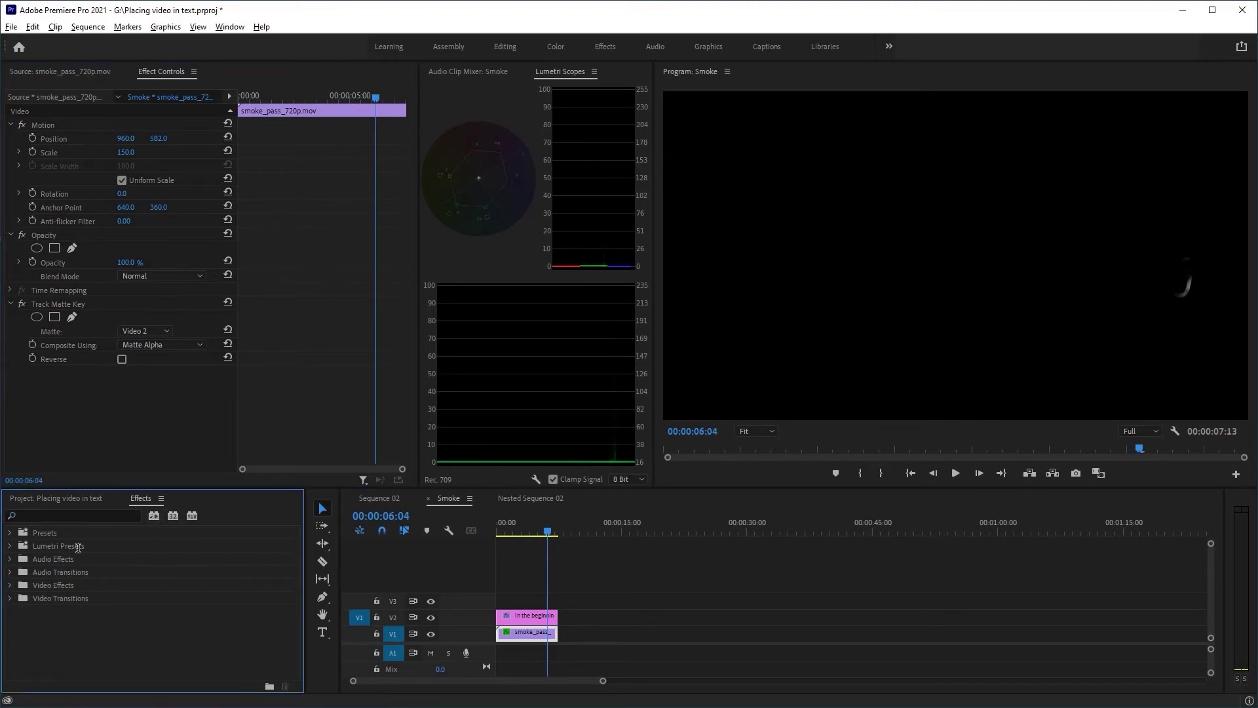
click(9, 598)
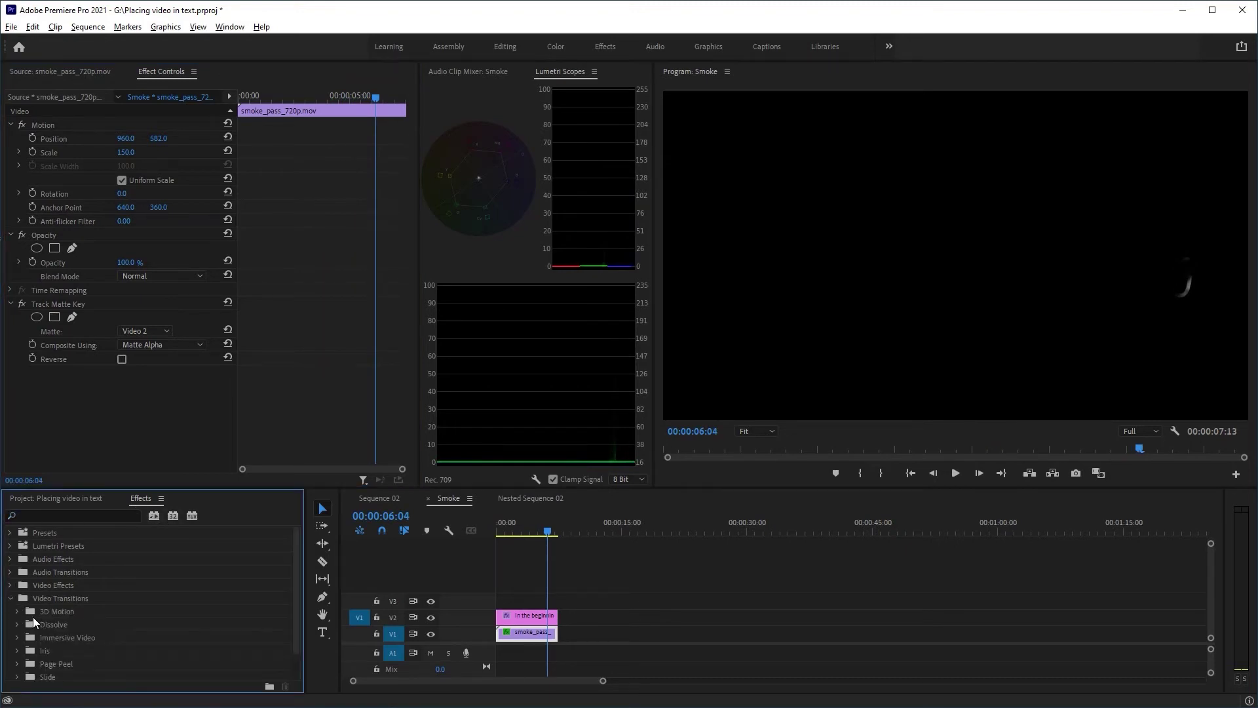
click(15, 623)
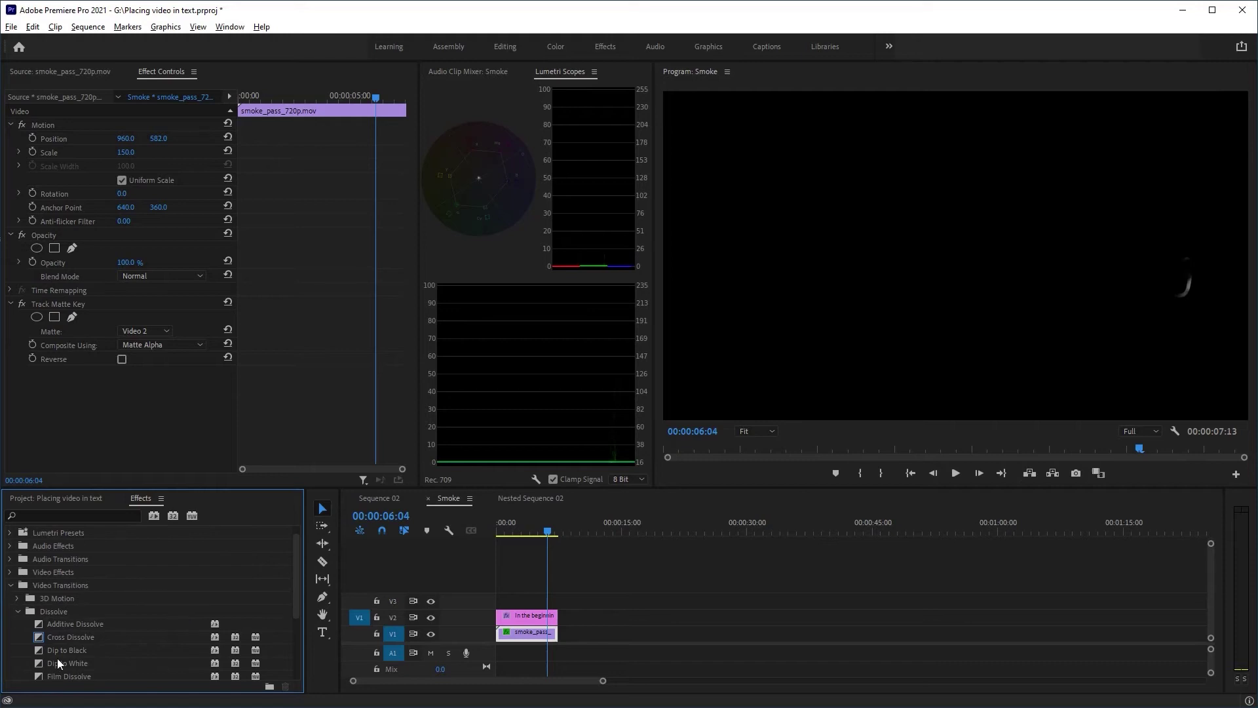
click(69, 638)
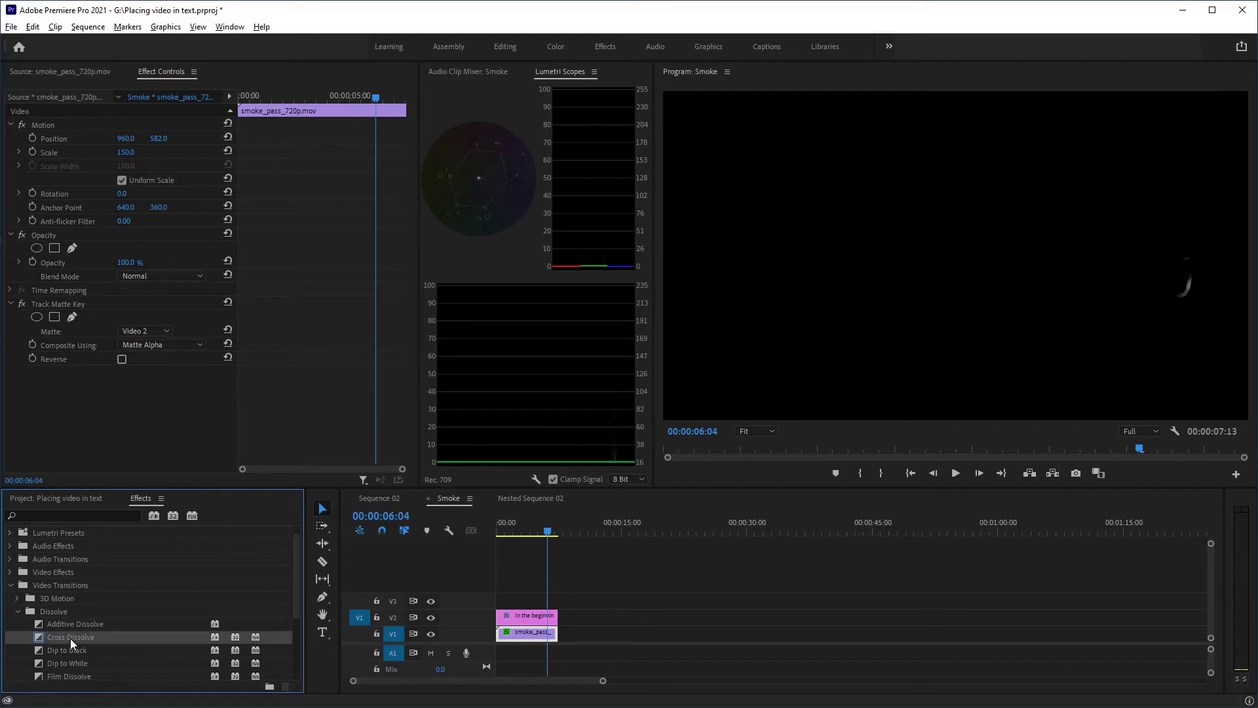
drag(70, 641, 551, 636)
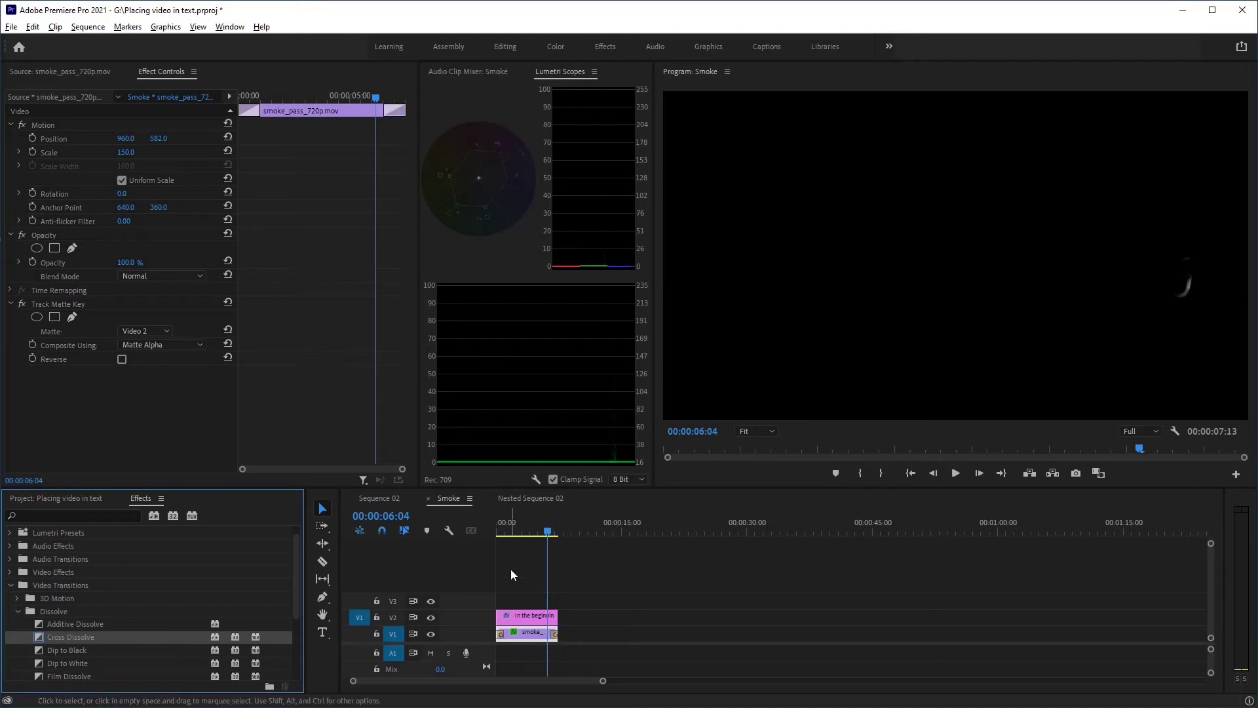
click(509, 568)
- Lengthen the opening Cross Dissolve to 00:00:01:14 and preview the fade-in
key(Home)
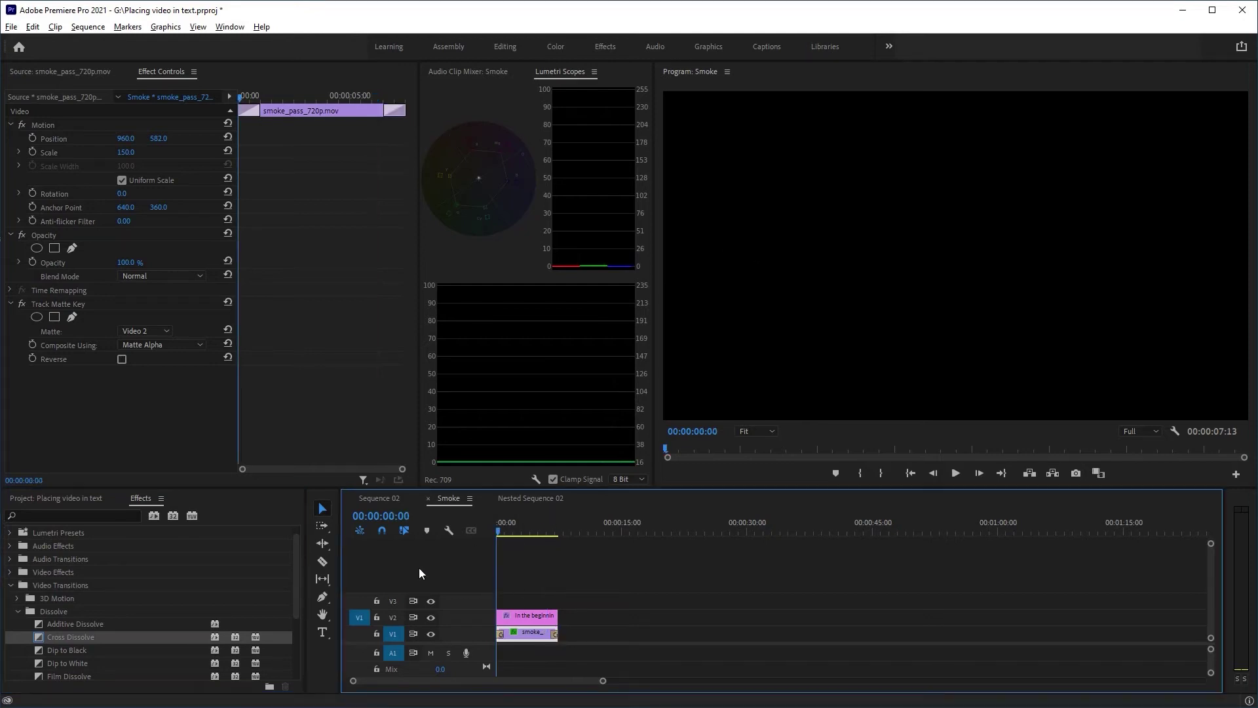
key(space)
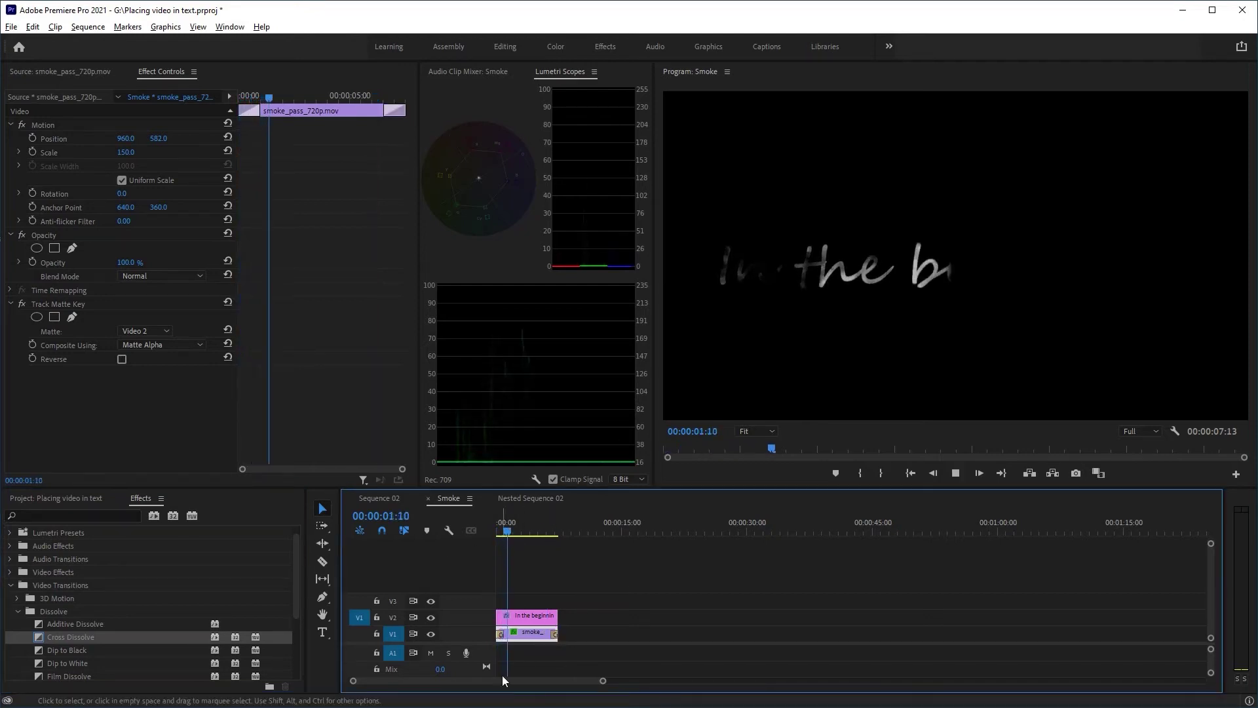
drag(603, 681, 430, 680)
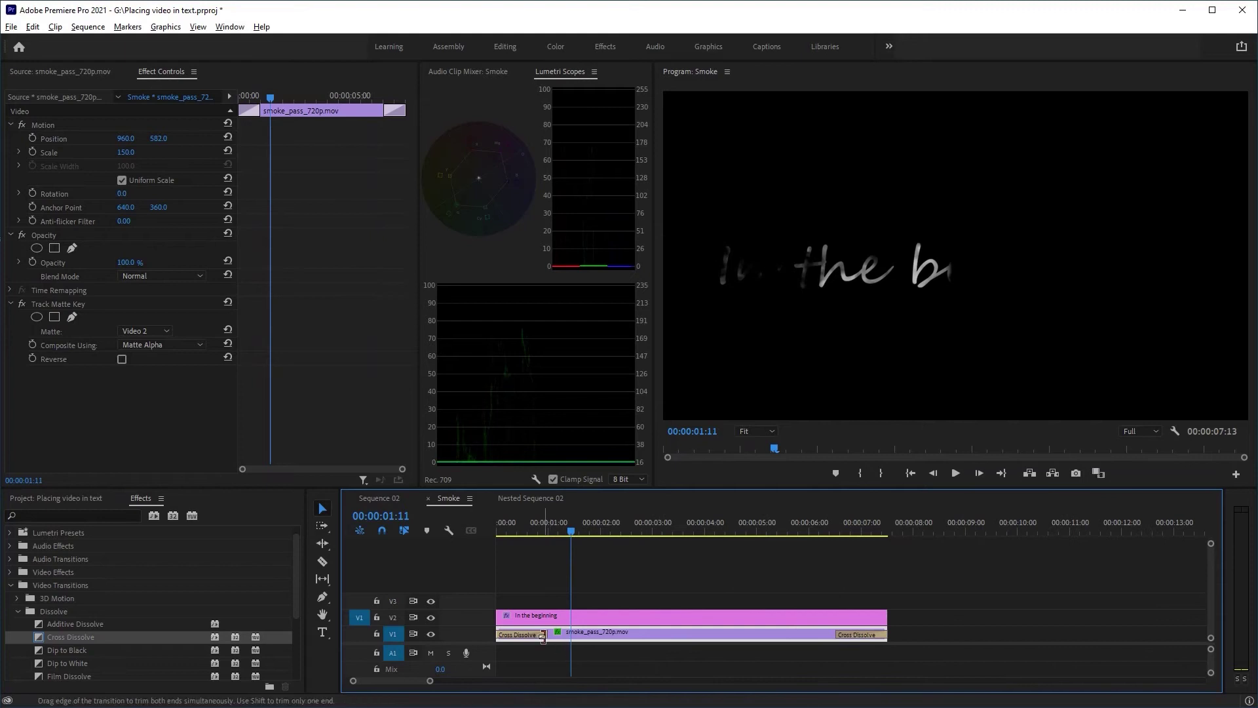
drag(548, 635, 574, 636)
key(Home)
key(space)
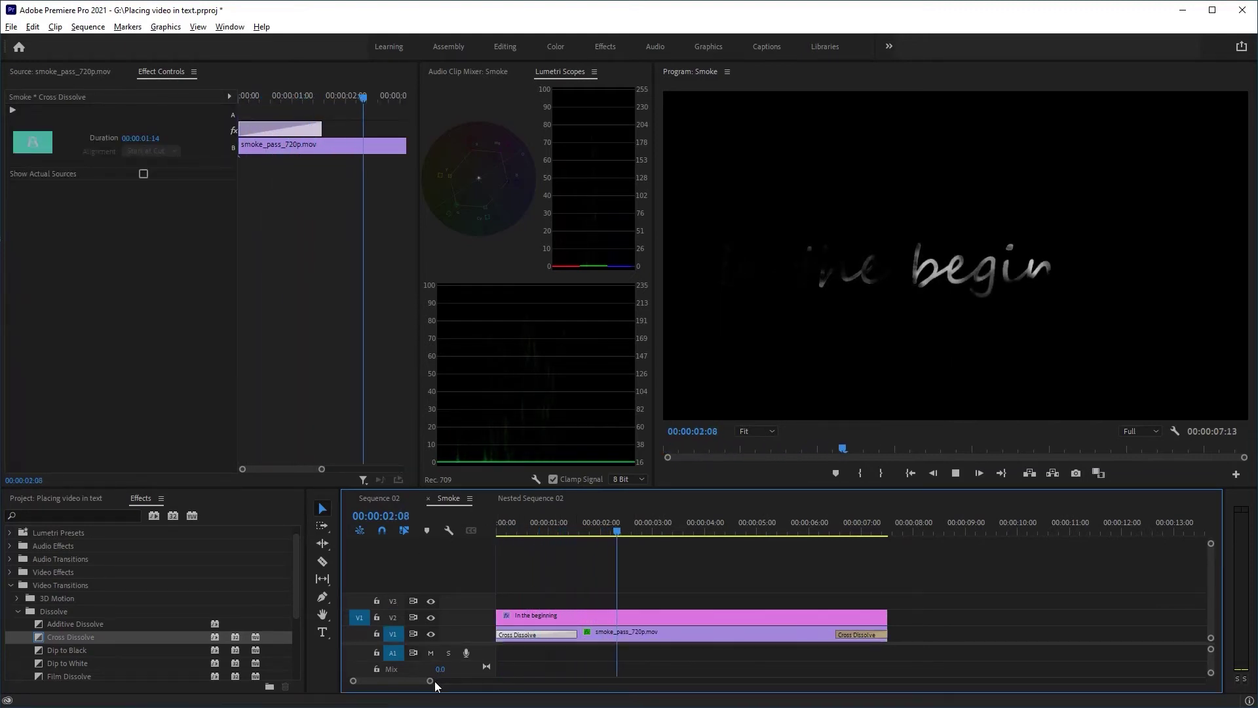
drag(430, 681, 566, 681)
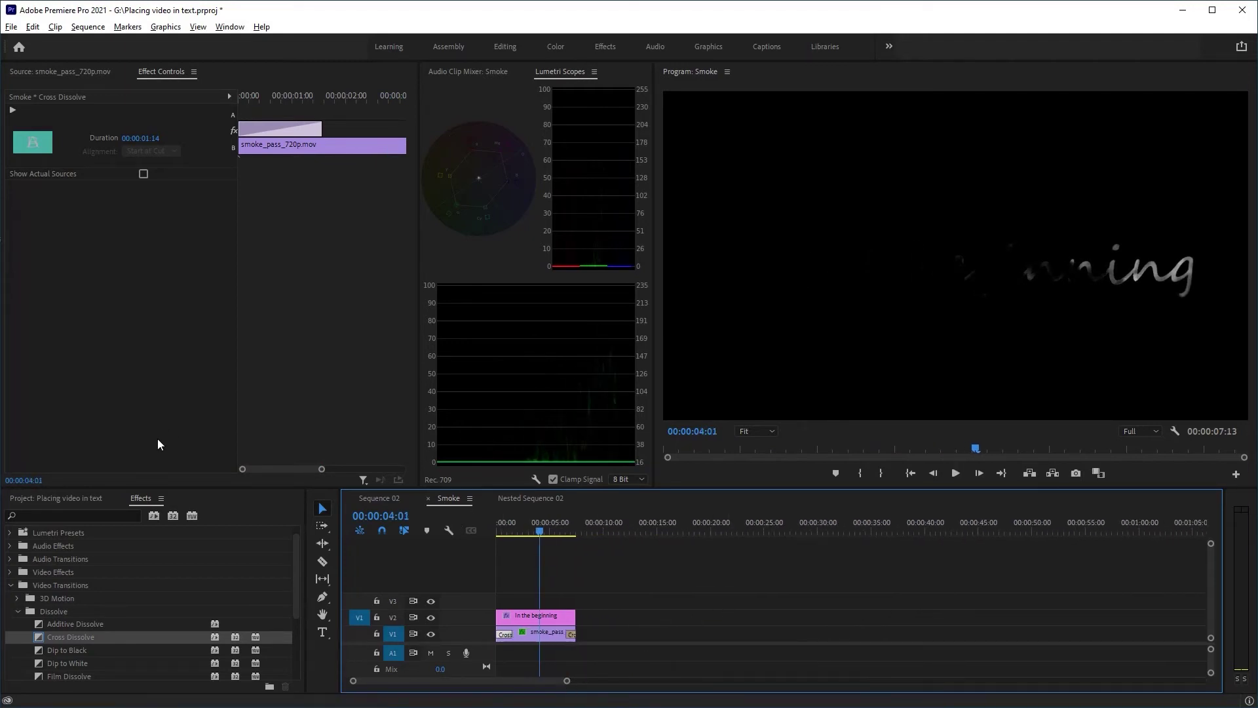
- Apply Gaussian Blur to the 'In the beginning' clip and raise Blurriness to 36
click(549, 614)
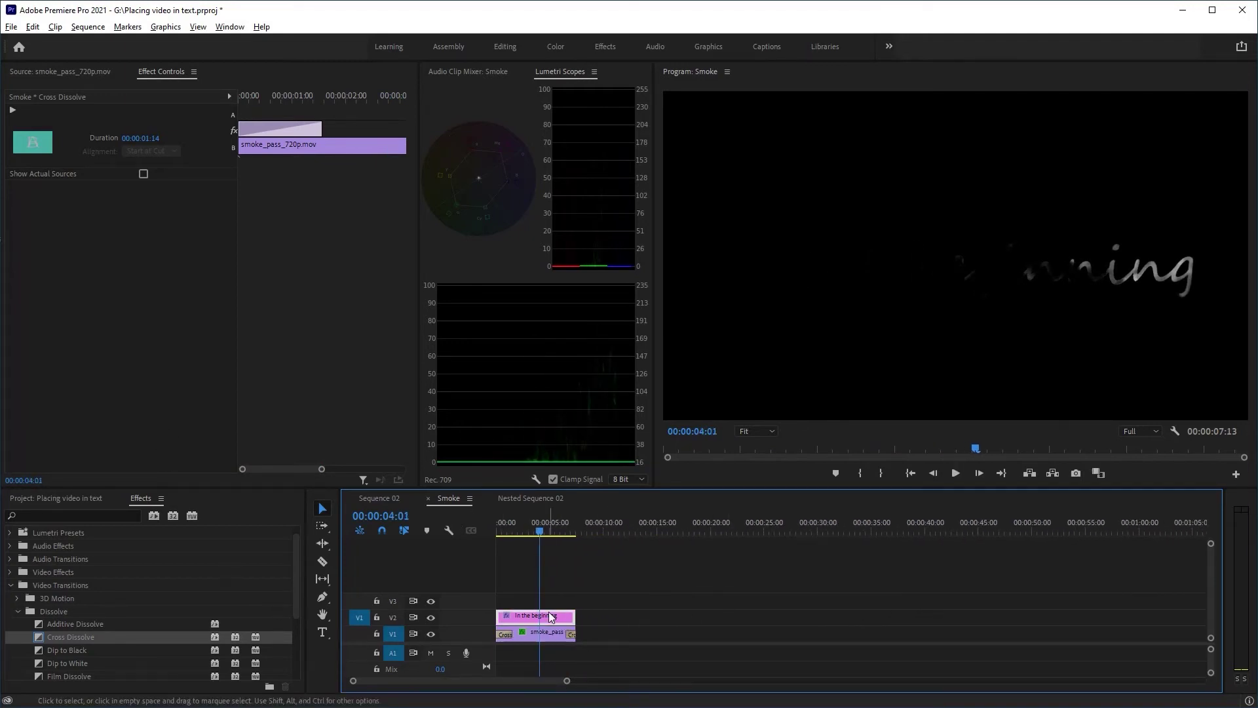
click(80, 515)
text(blur)
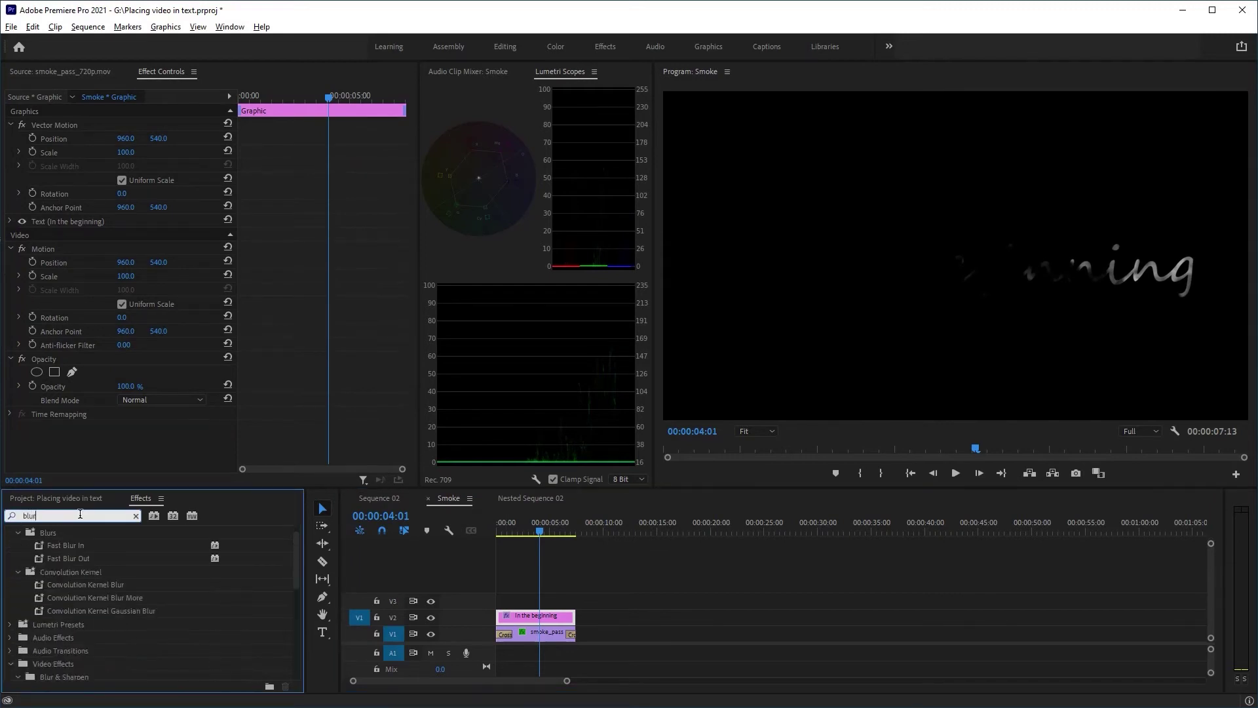
scroll(202, 583, down, 3)
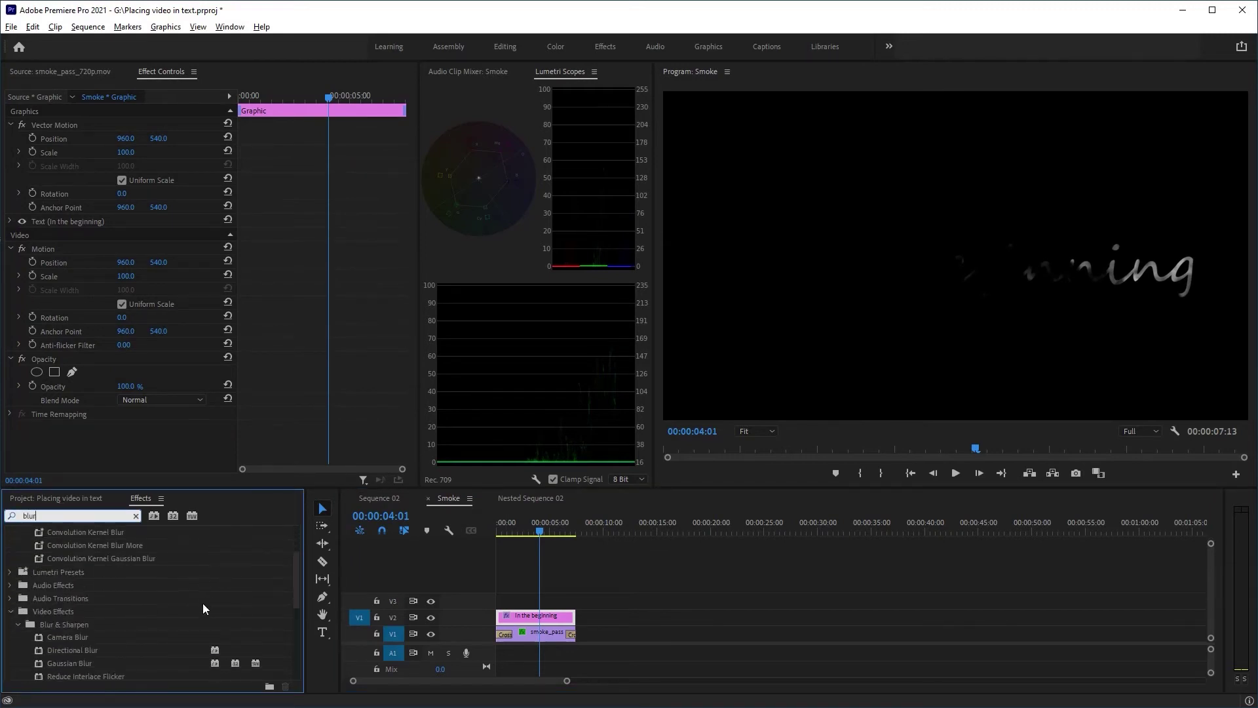
click(68, 663)
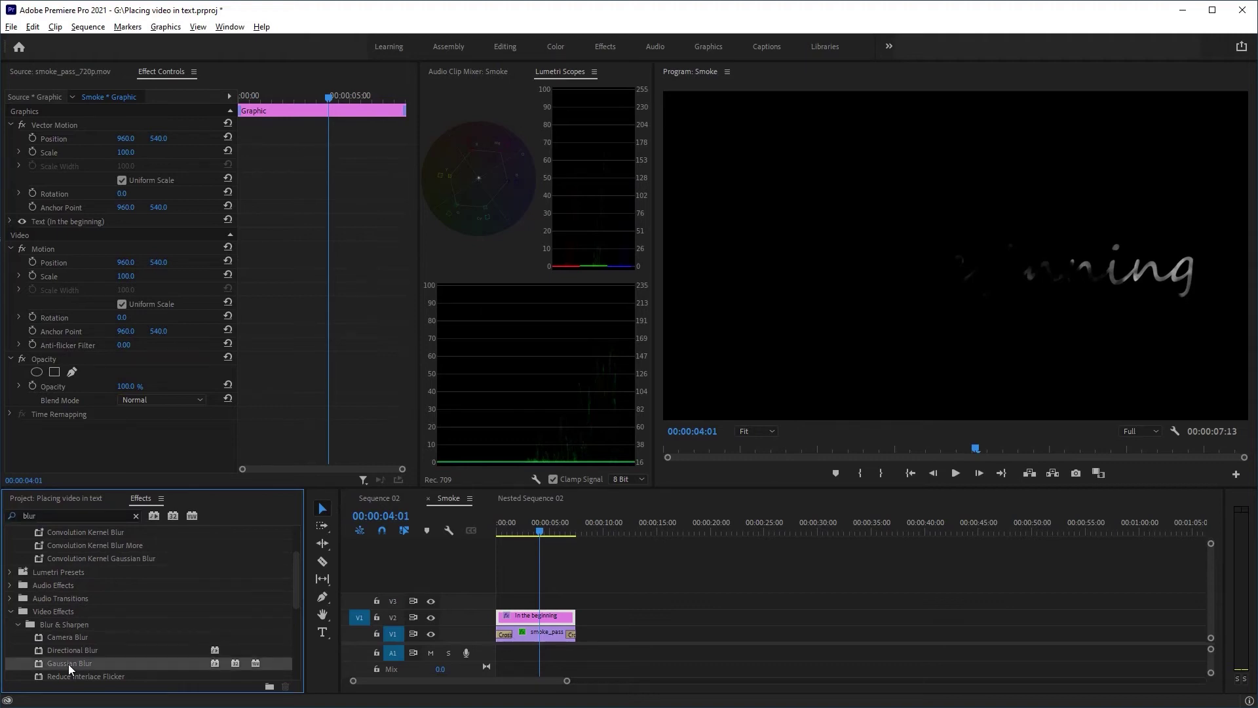
drag(68, 663, 554, 624)
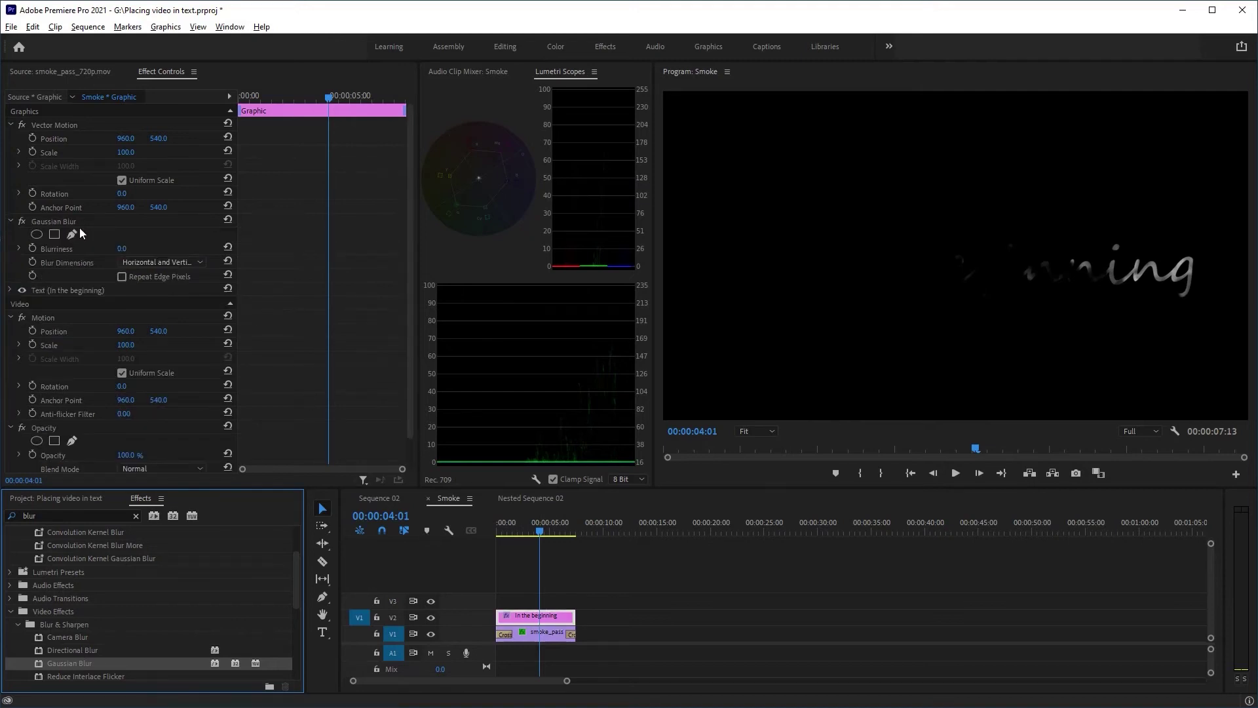
drag(123, 251, 150, 251)
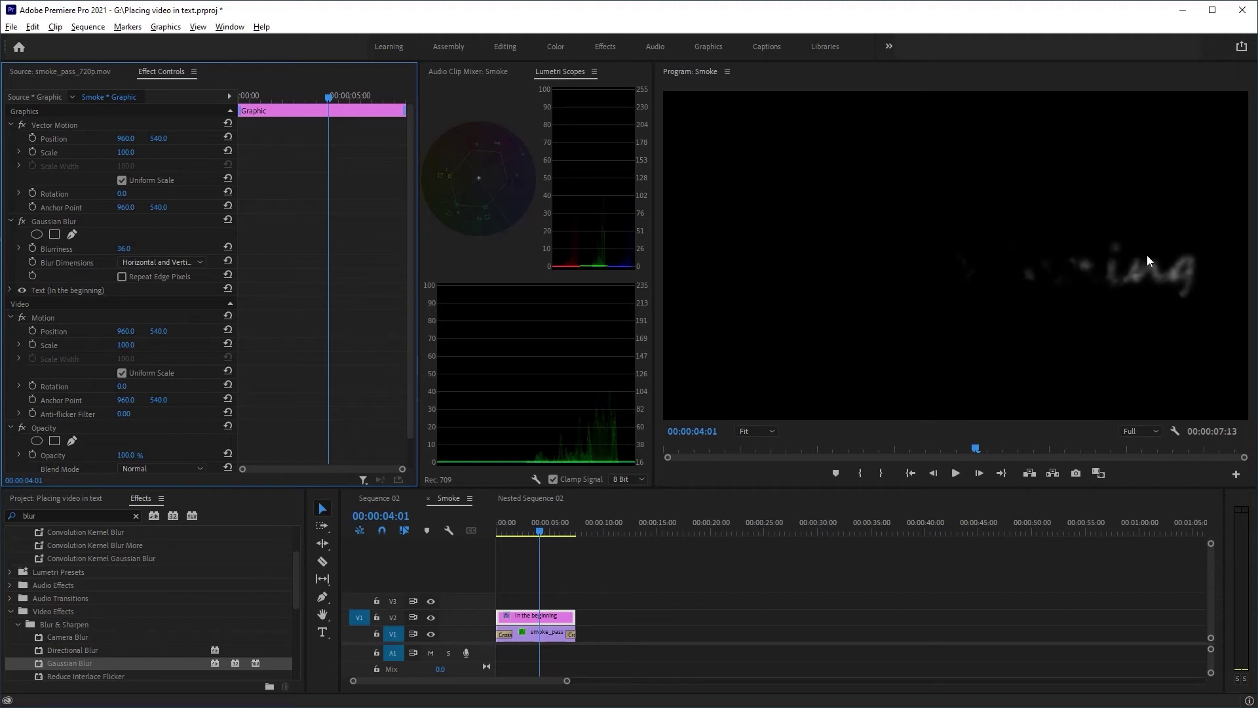
click(444, 544)
key(Home)
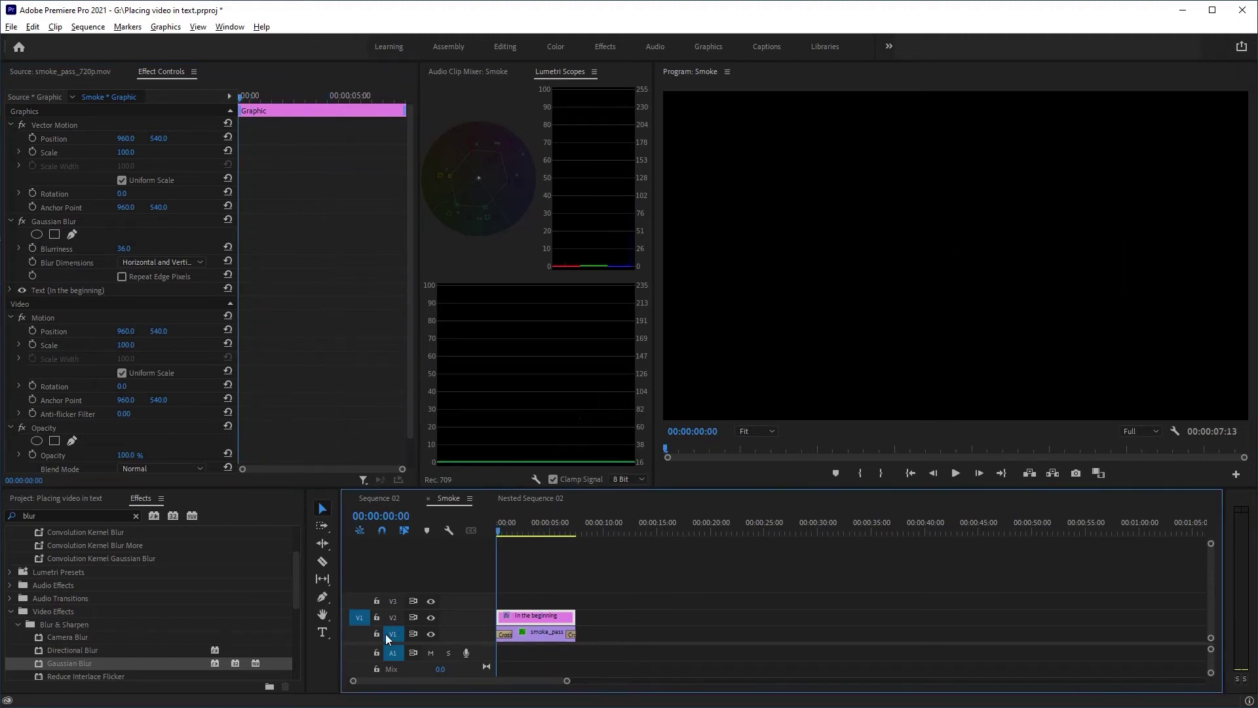
key(space)
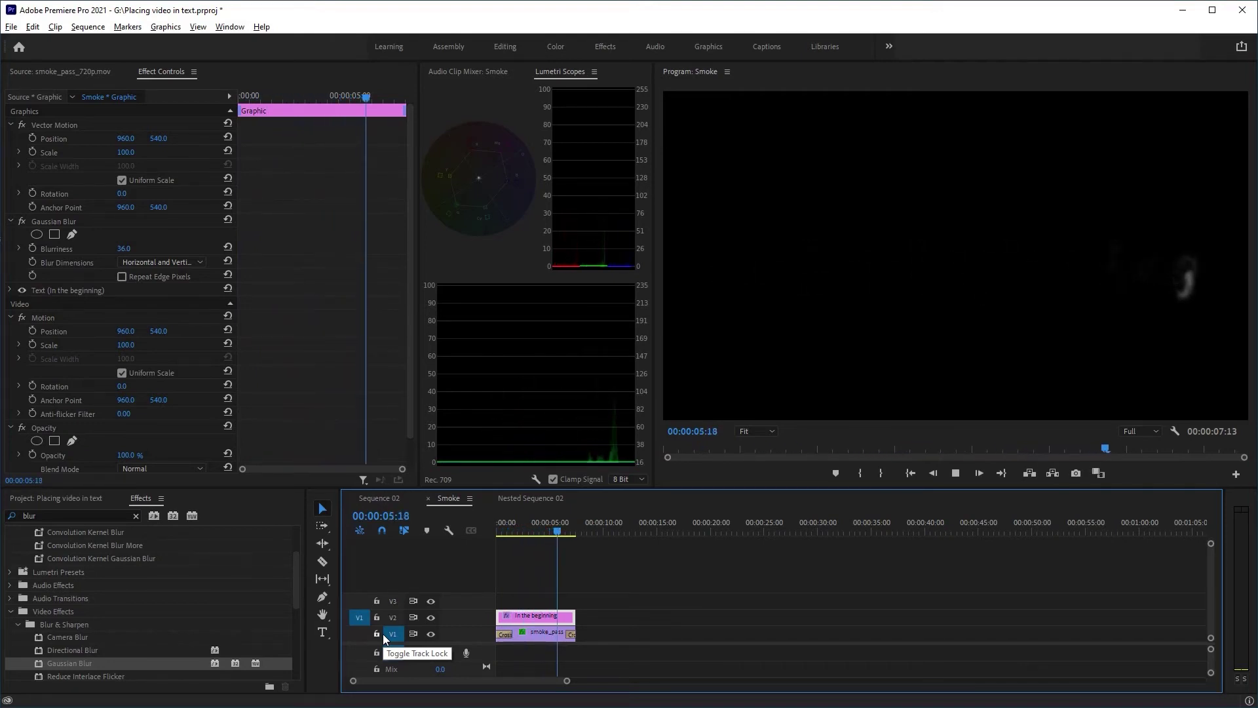
key(space)
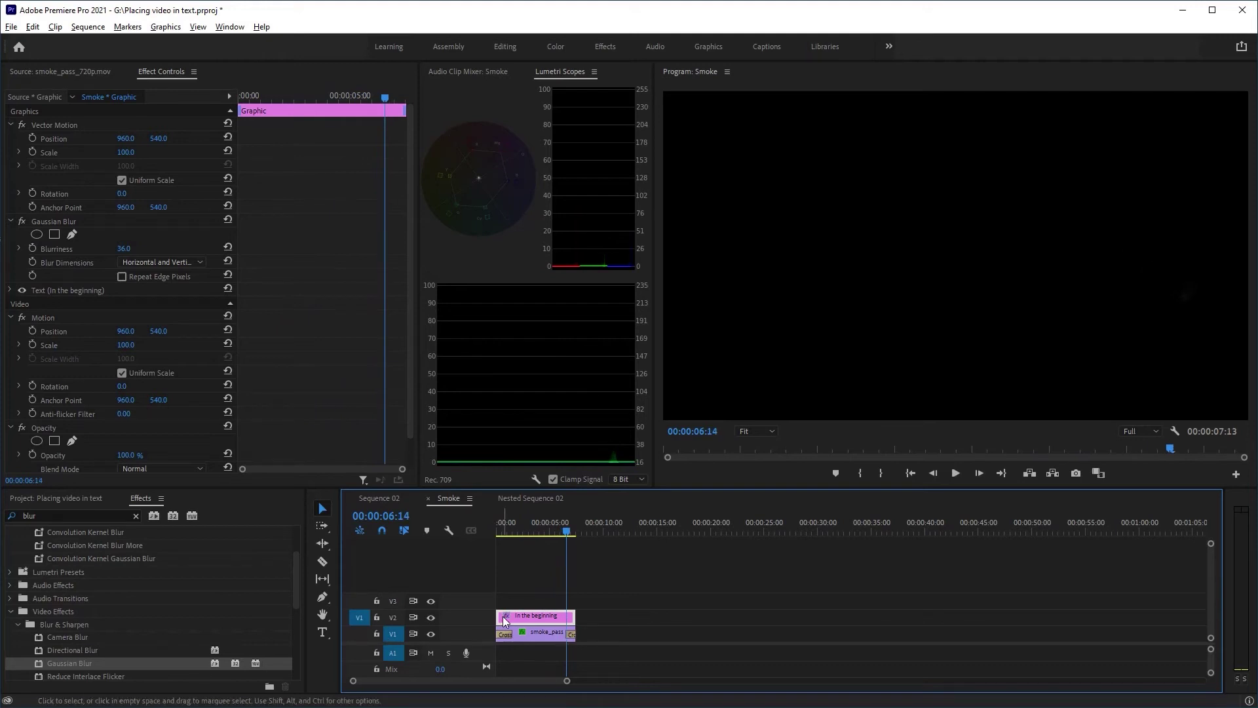
drag(520, 522, 485, 547)
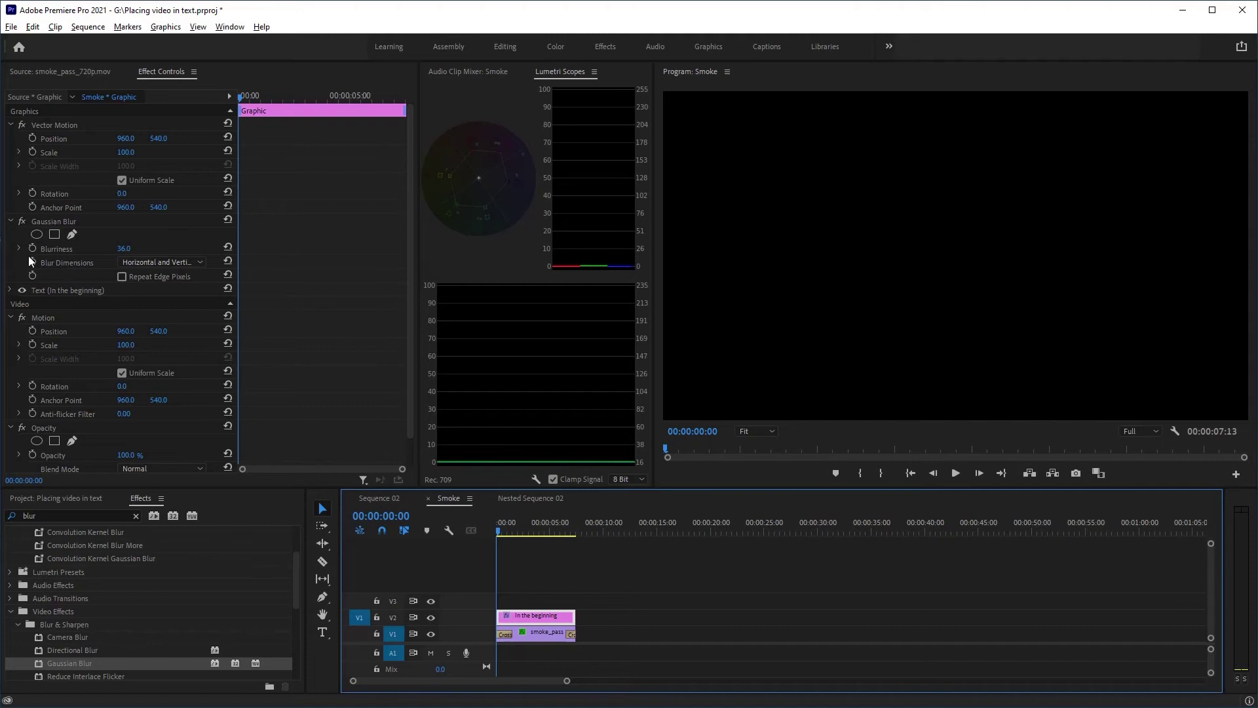
- Set Blurriness to 30 and set its first keyframe at one second
click(134, 248)
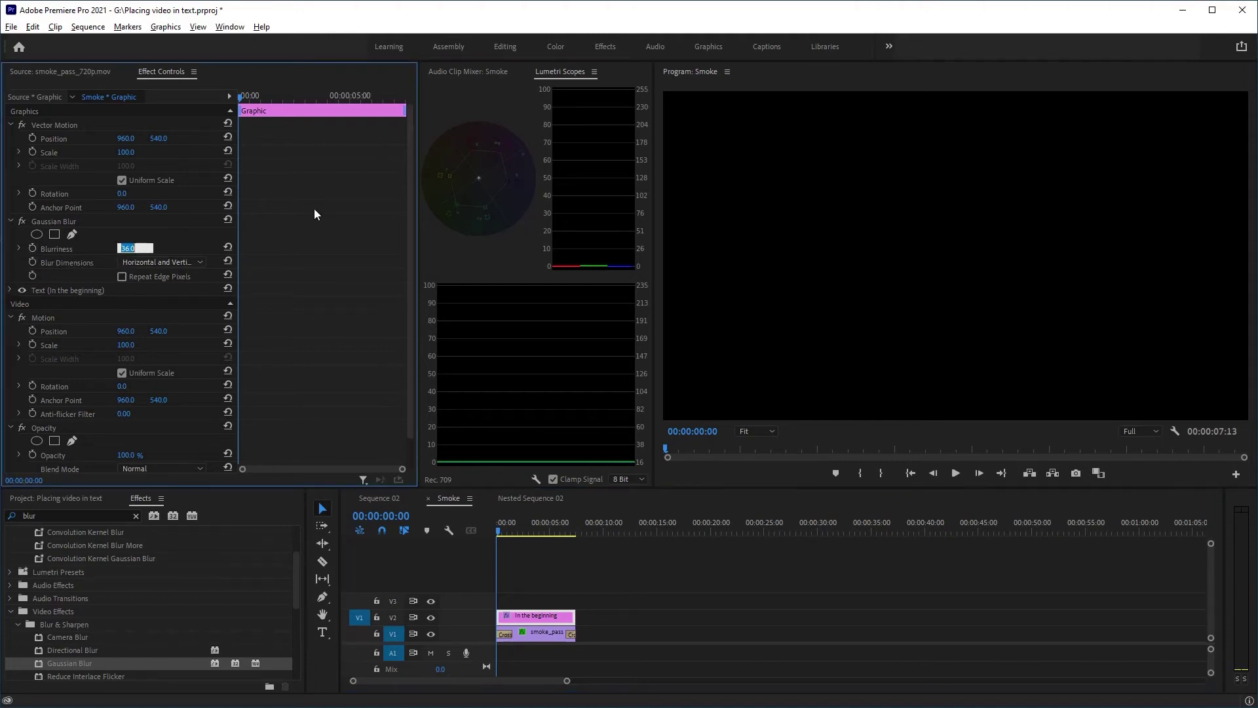
text(30)
key(Return)
click(258, 96)
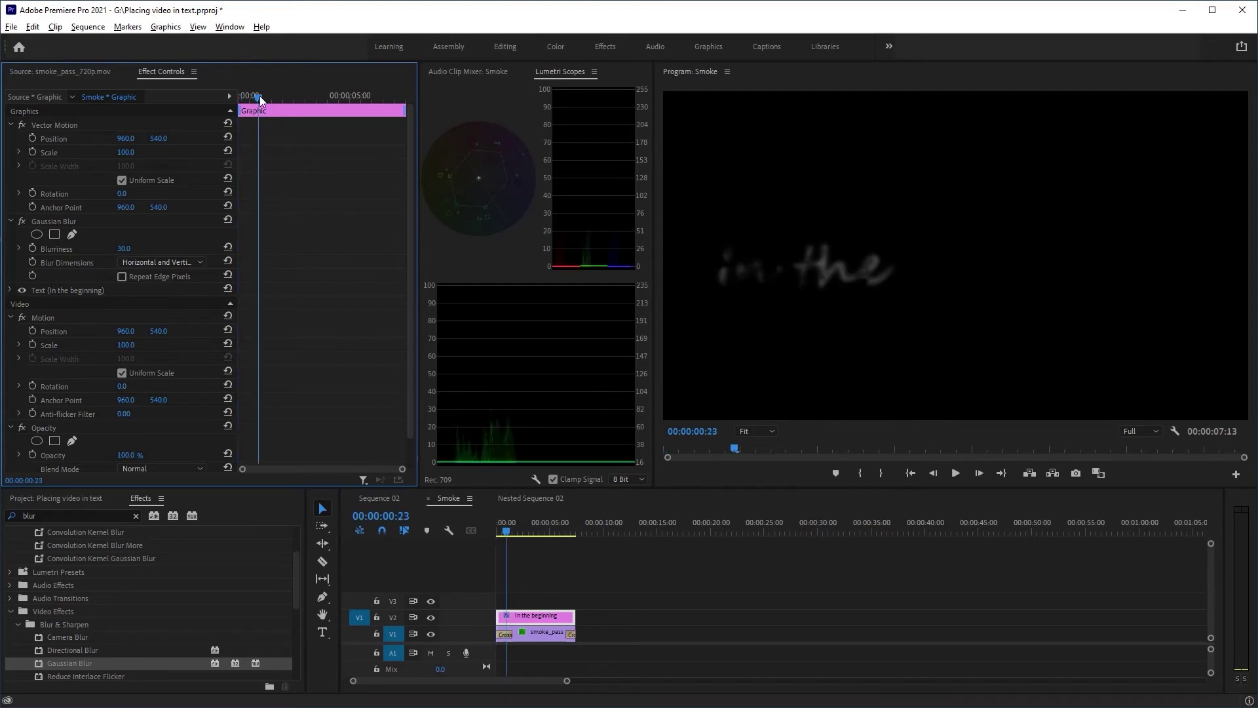
drag(261, 96, 263, 97)
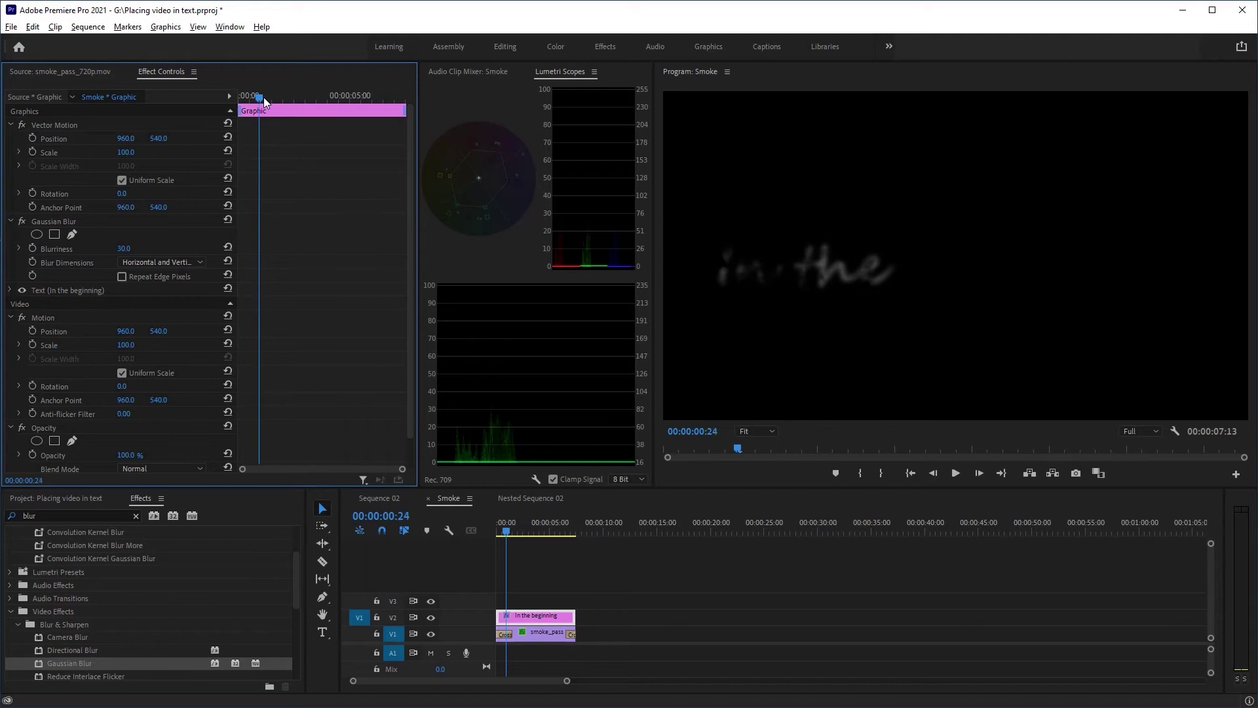
click(33, 249)
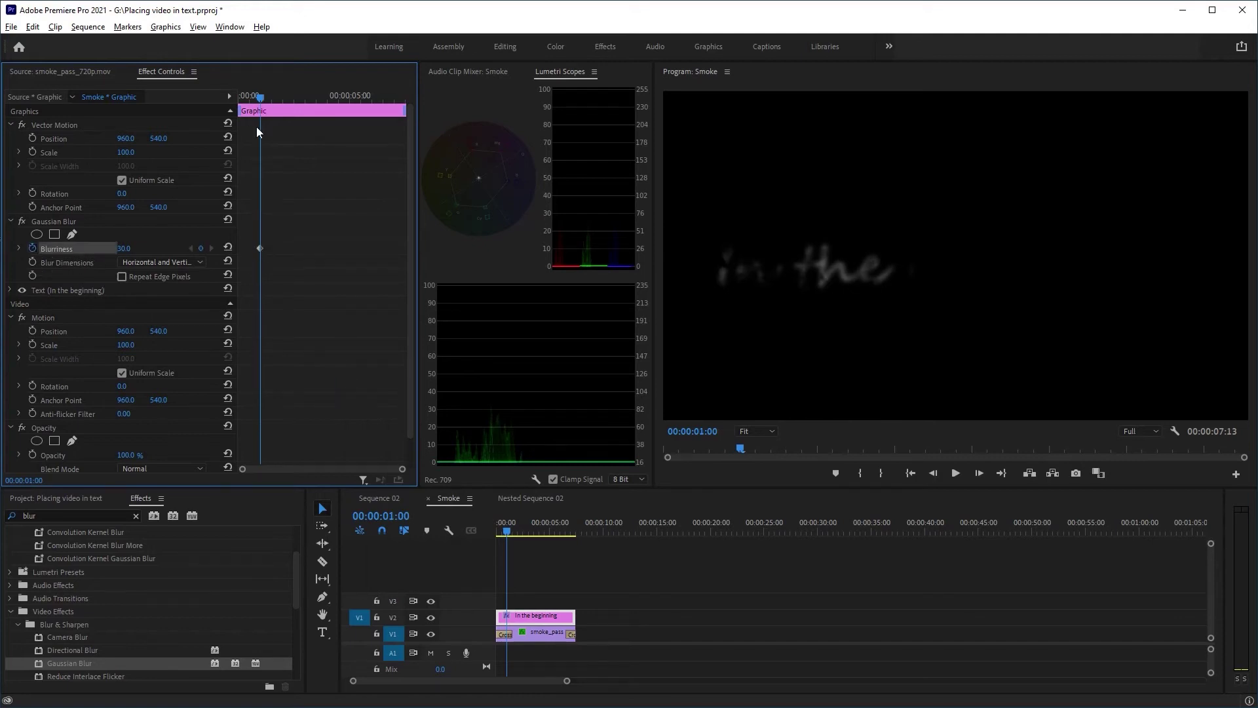
- Hold Blurriness at 30 near 4:14, raise it to 493 at the clip end, and set 278 at the start
drag(265, 101, 340, 99)
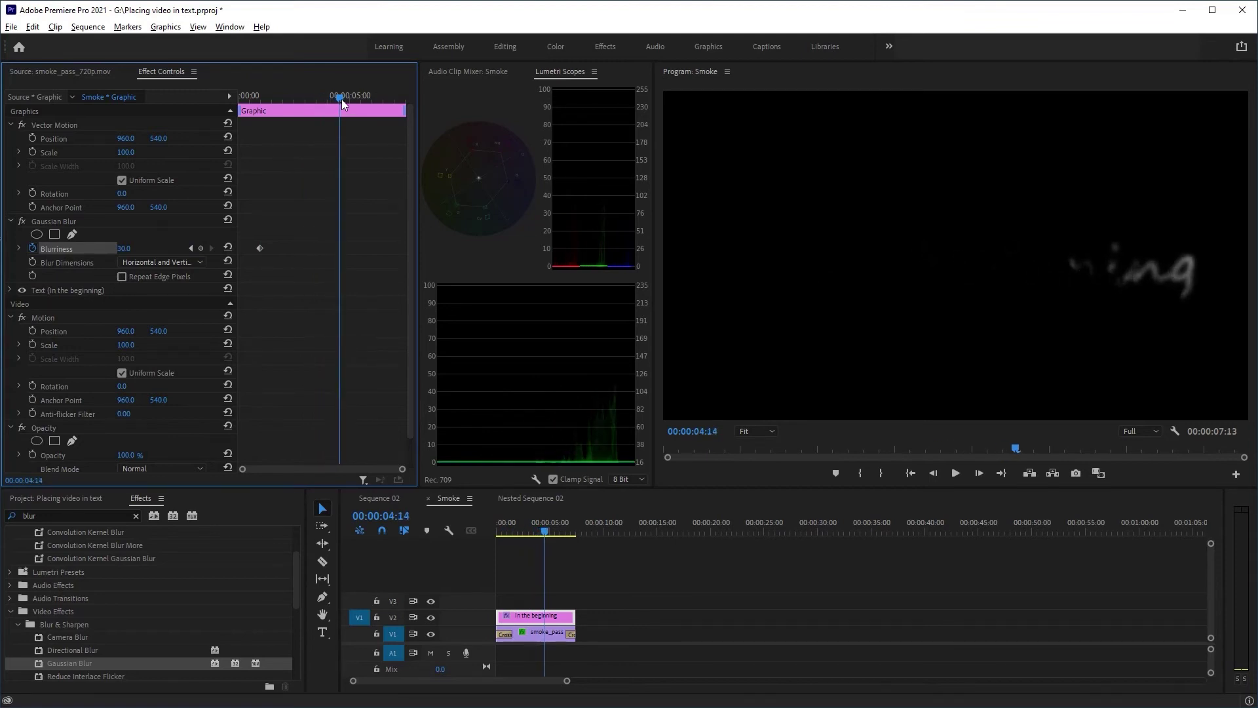
click(200, 249)
drag(341, 96, 407, 100)
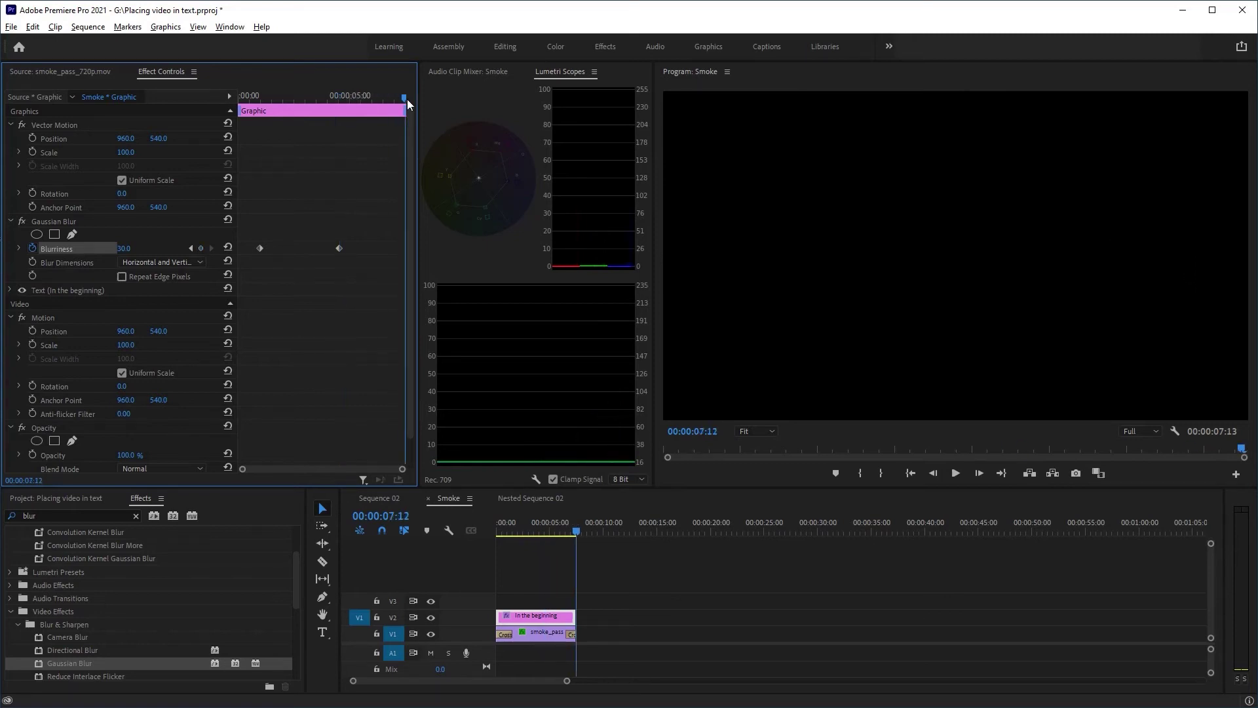
drag(129, 251, 432, 252)
drag(254, 102, 100, 152)
drag(116, 245, 287, 250)
- Play the animated blur preview twice and return to the start
key(space)
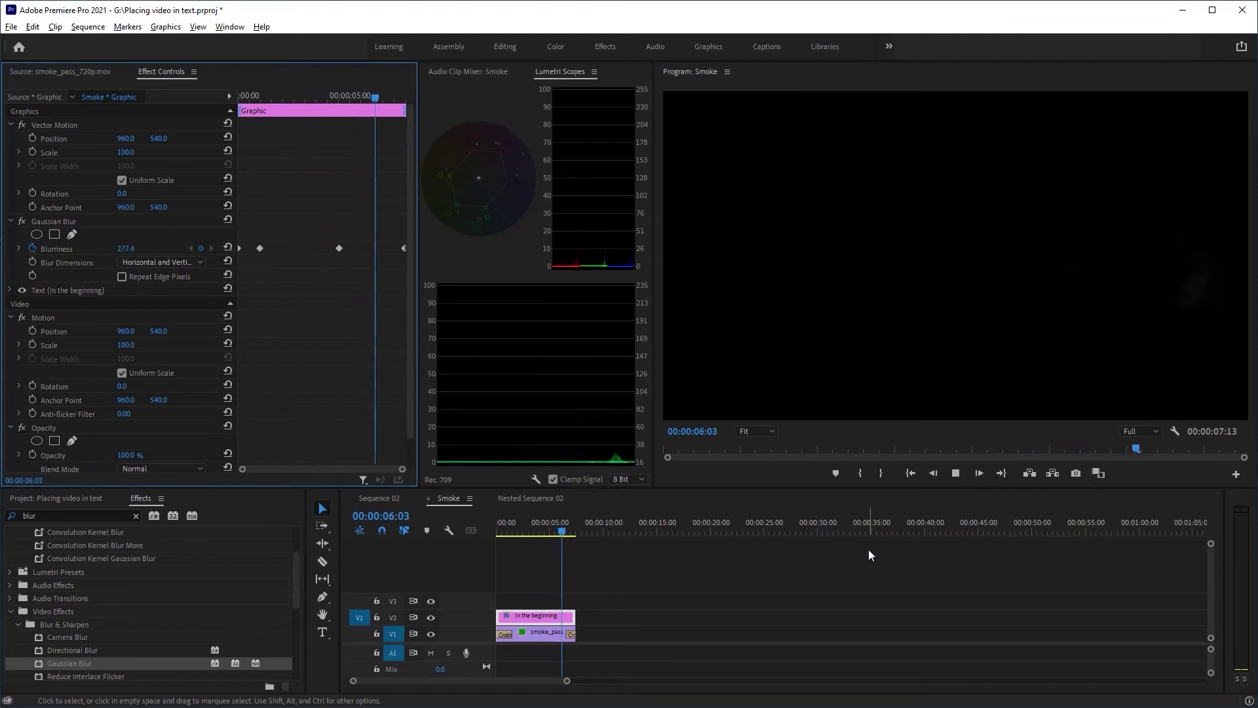
click(493, 524)
key(space)
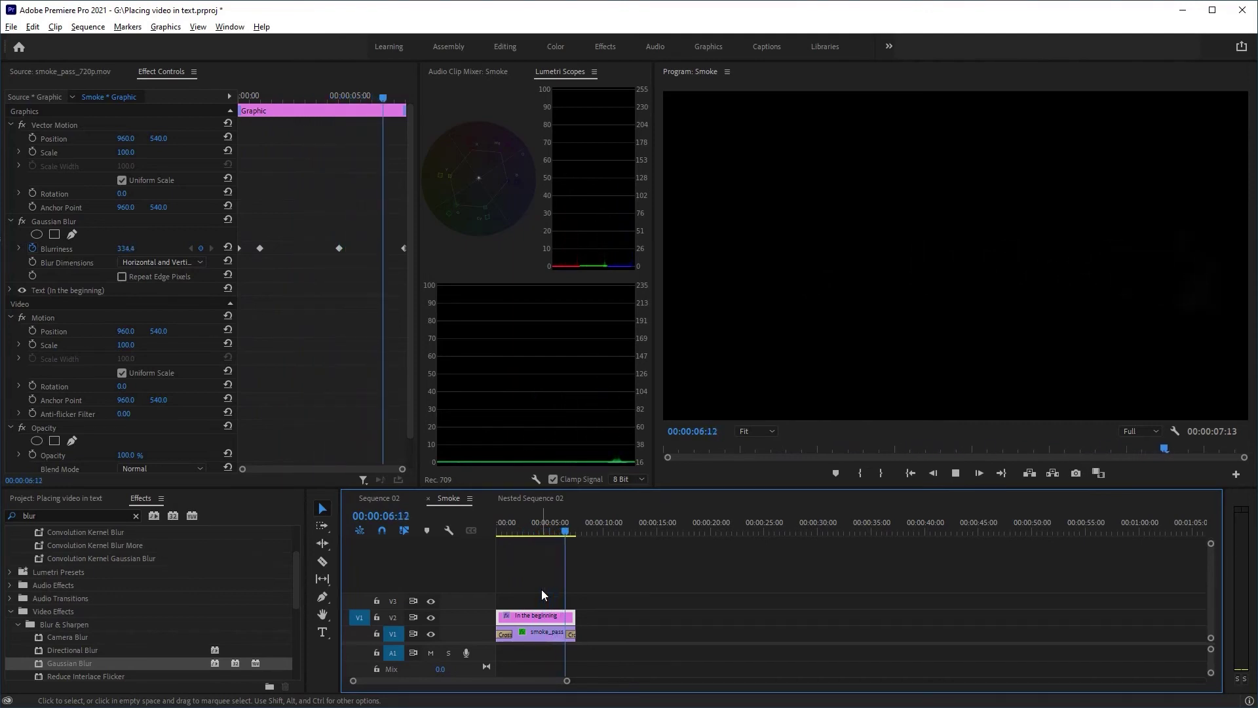
key(Home)
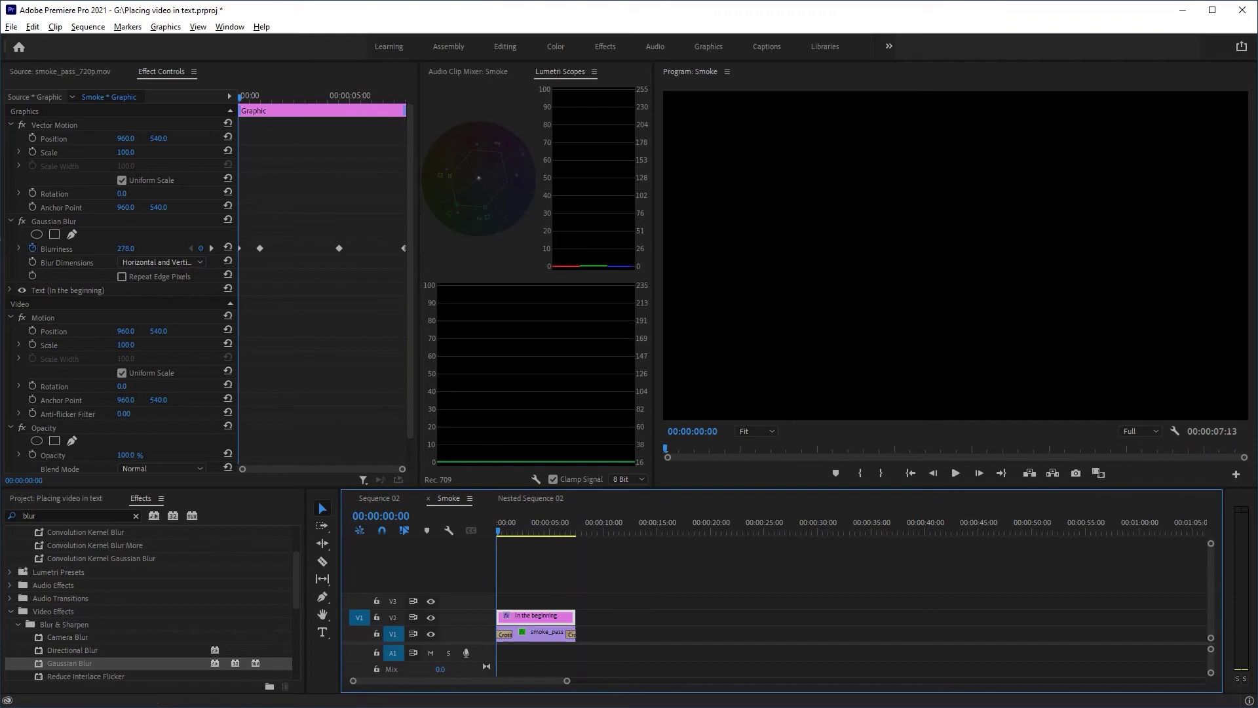
- In the Smoke sequence, extend the HORROR title clip to a duration of 8:02
click(541, 638)
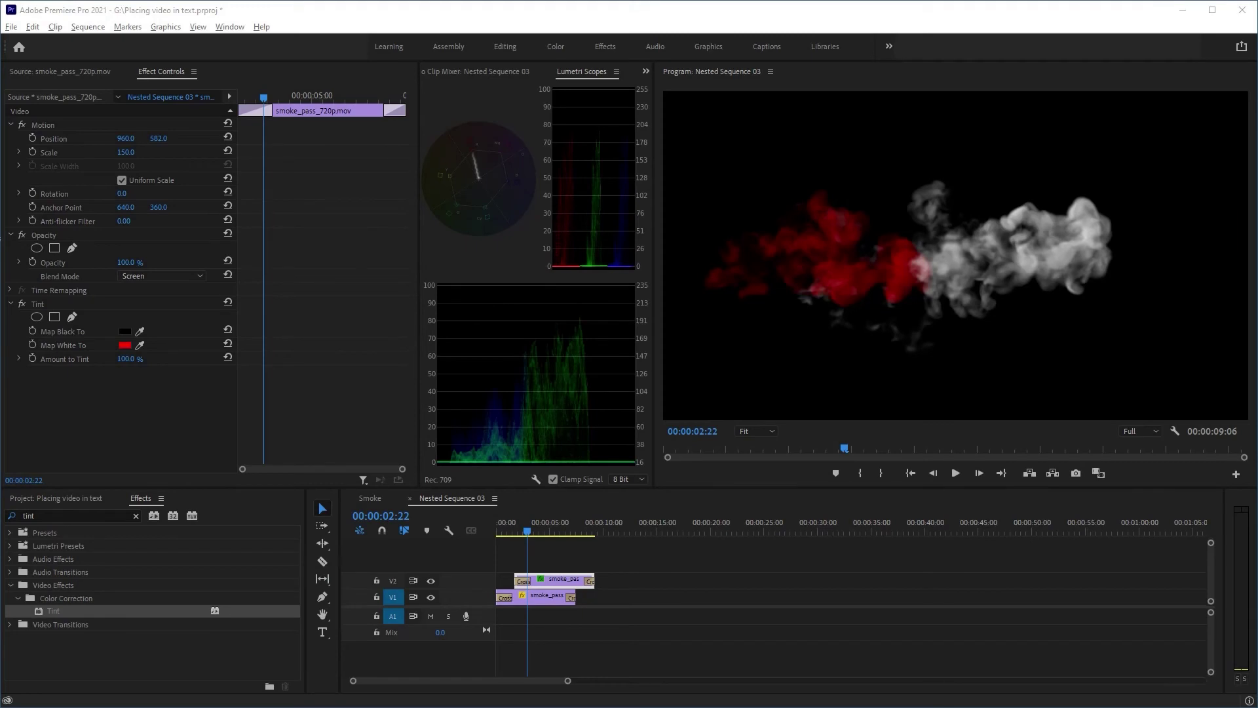
click(369, 499)
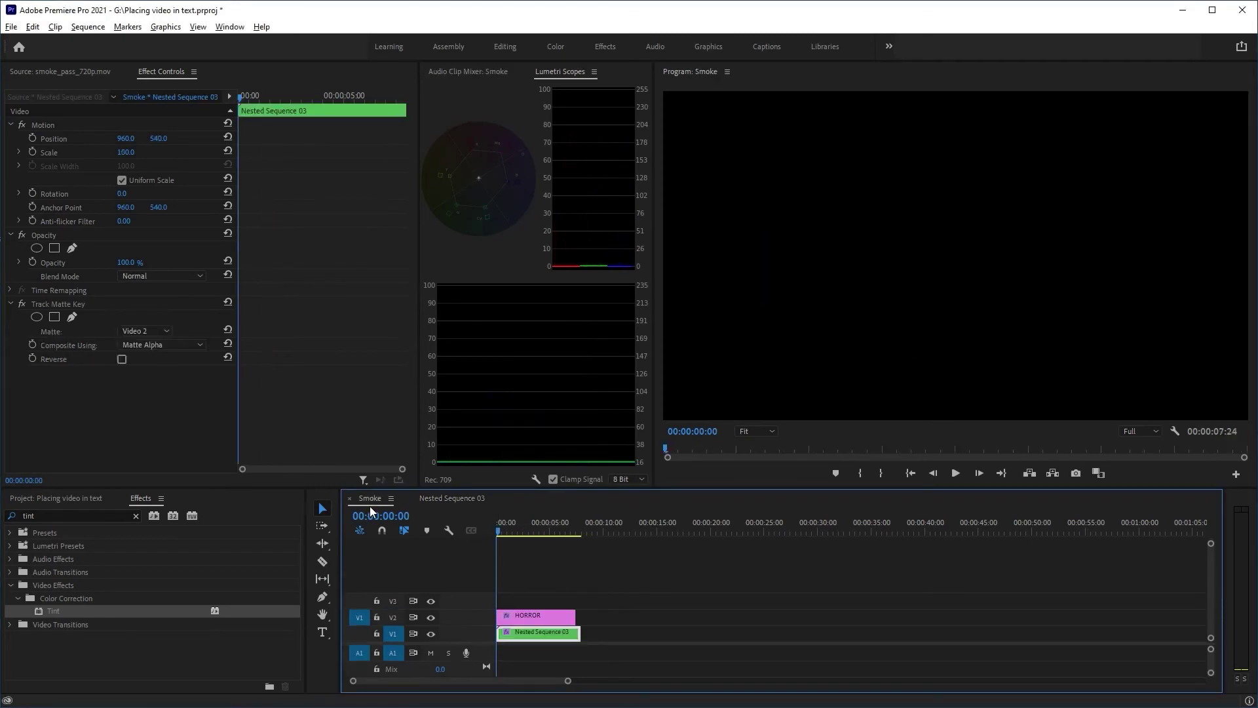
mouse_move(488, 522)
mouse_down()
mouse_move(511, 529)
mouse_move(497, 529)
mouse_up()
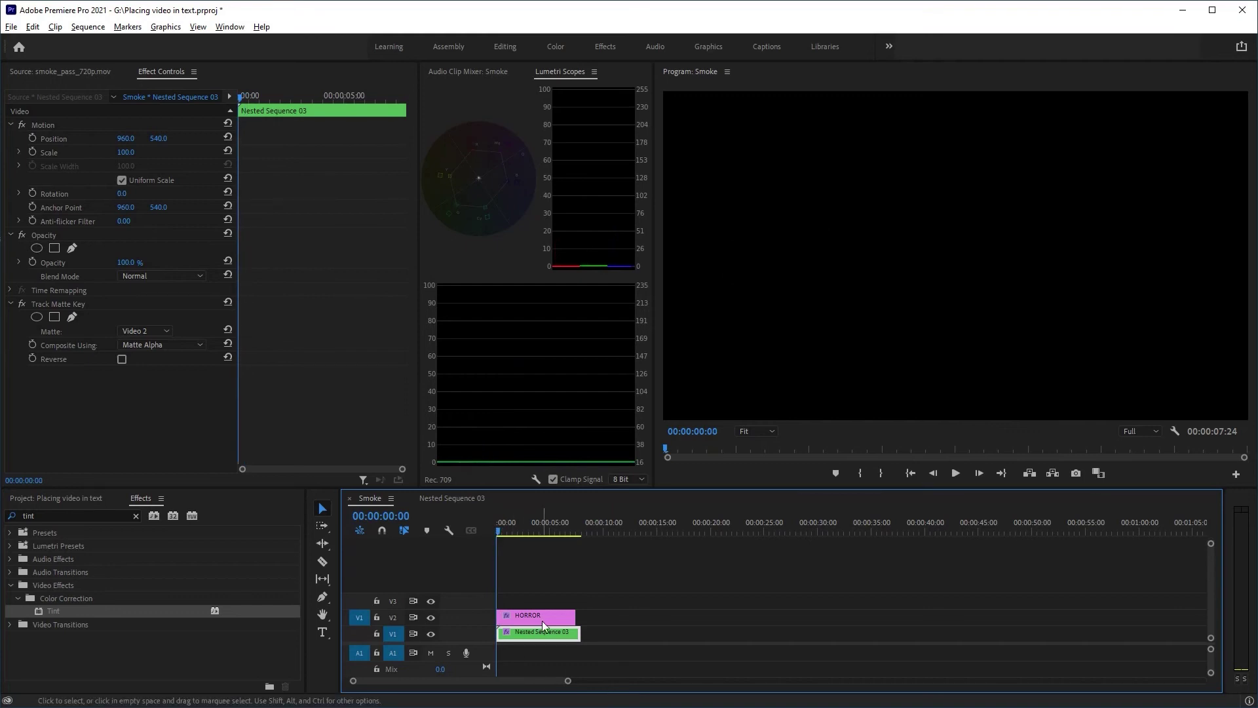
drag(591, 611, 586, 615)
- Open Nested Sequence 03 and scrub through its smoke animation
double_click(529, 635)
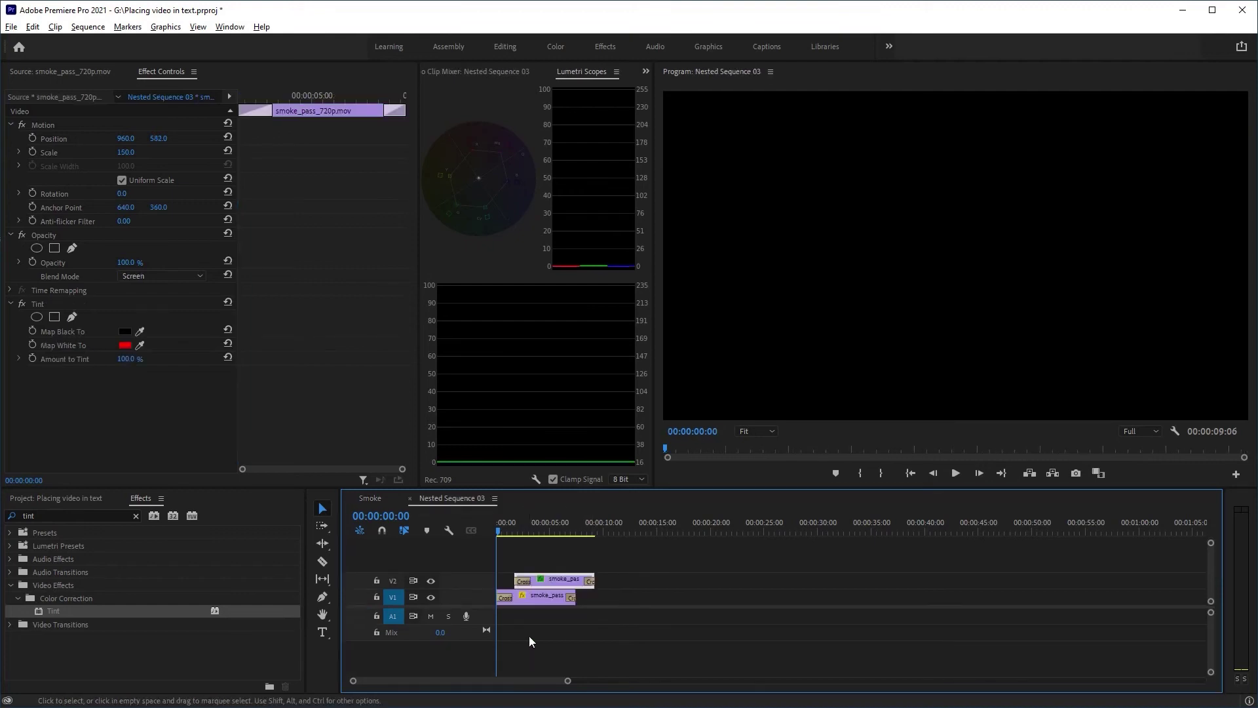
drag(500, 526, 511, 520)
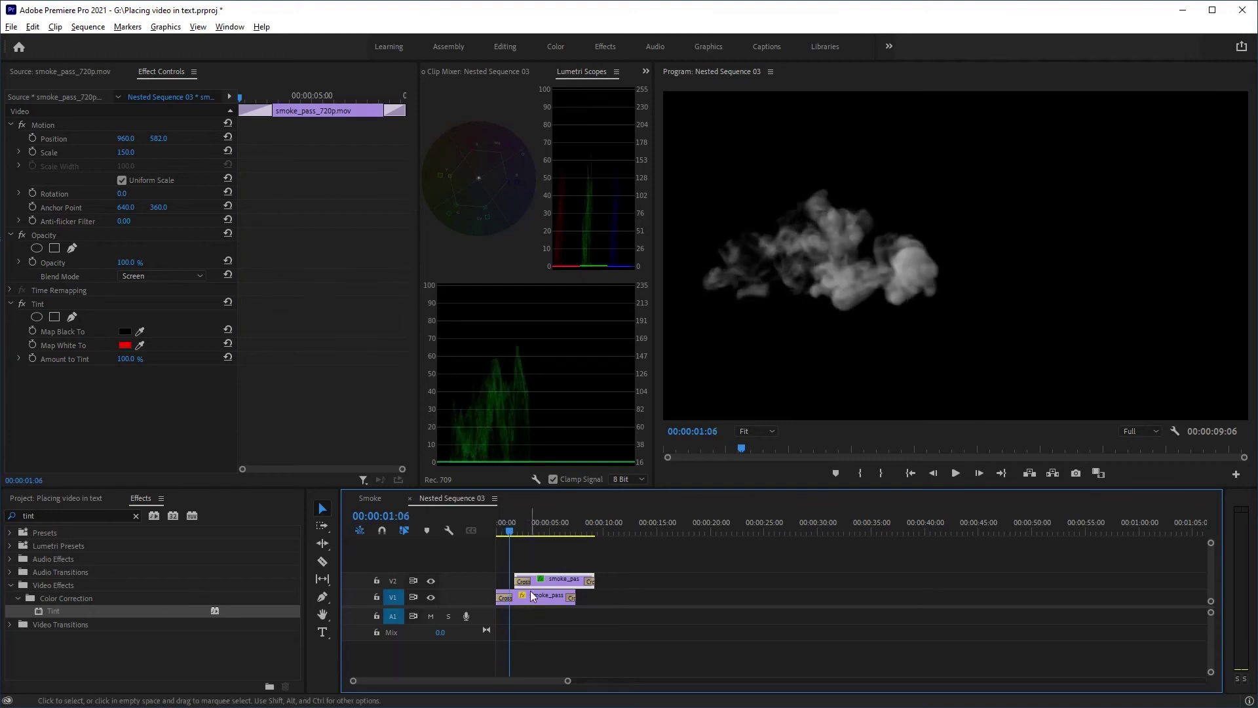
click(515, 528)
drag(515, 528, 490, 537)
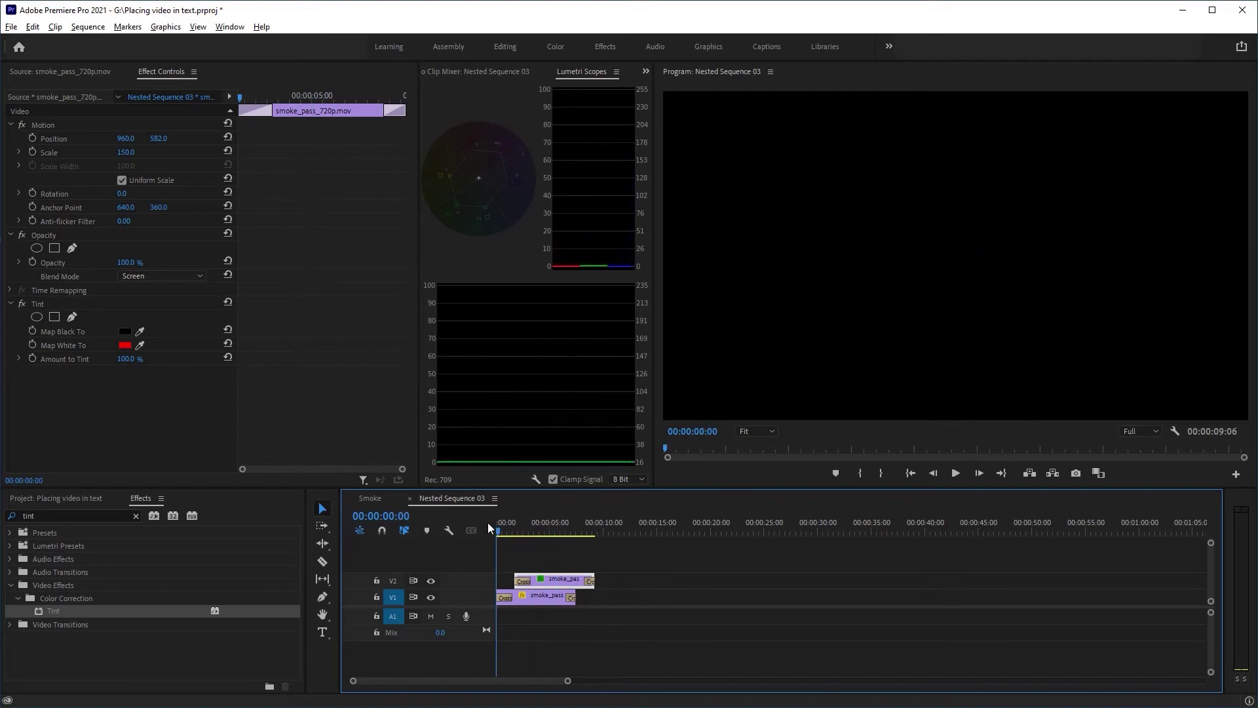
- Play back the Smoke sequence to view the finished smoky HORROR title
click(372, 498)
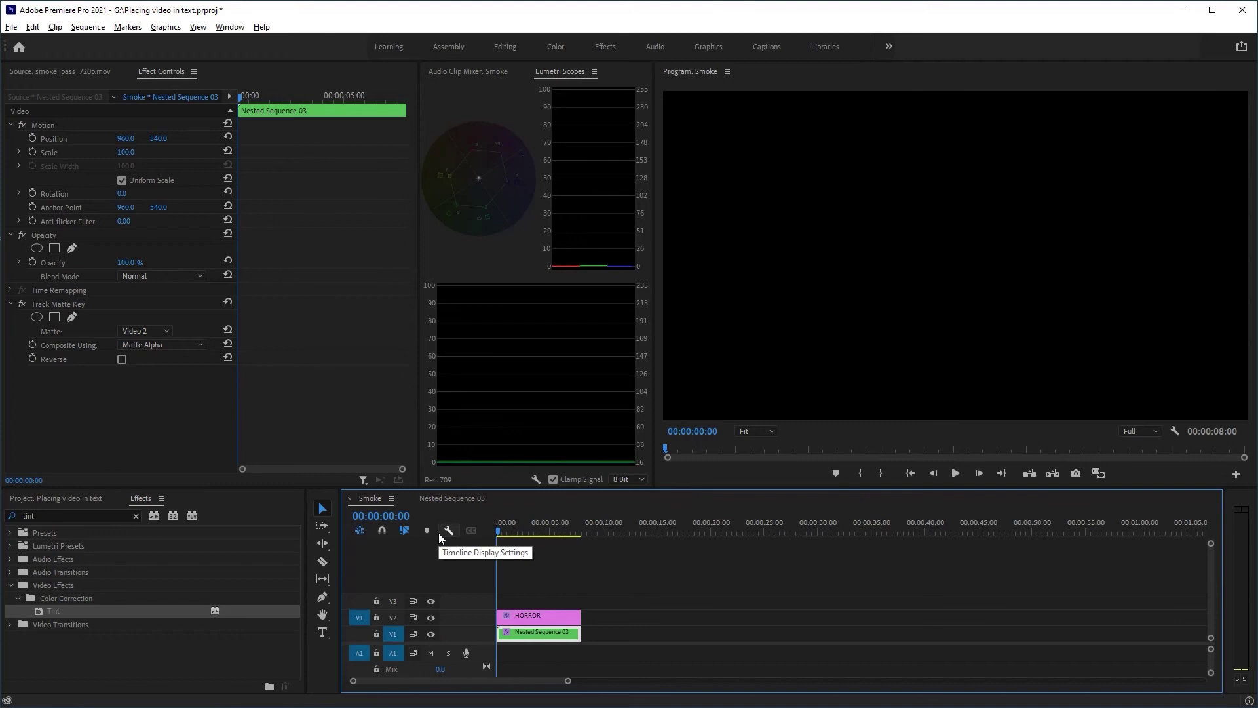
key(space)
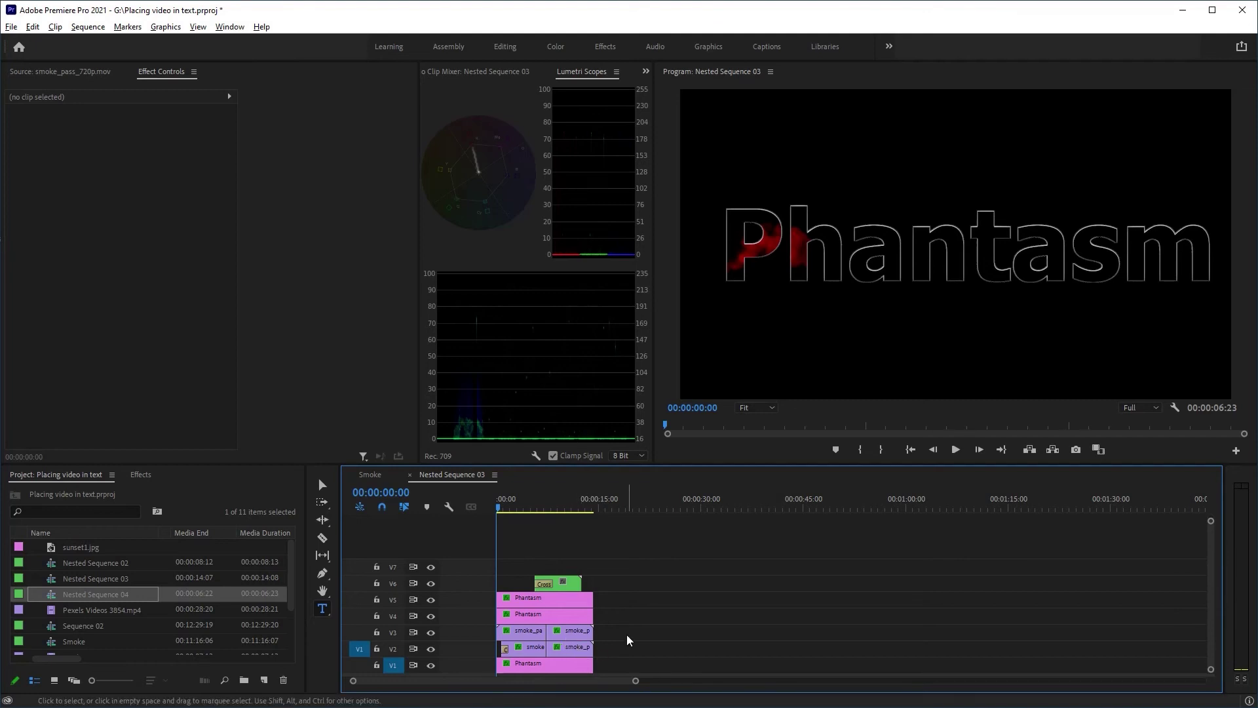
- Trim the V1–V5 Phantasm and smoke clips to end at 12:15, then check the bottom glow layer
drag(619, 659, 579, 601)
click(642, 620)
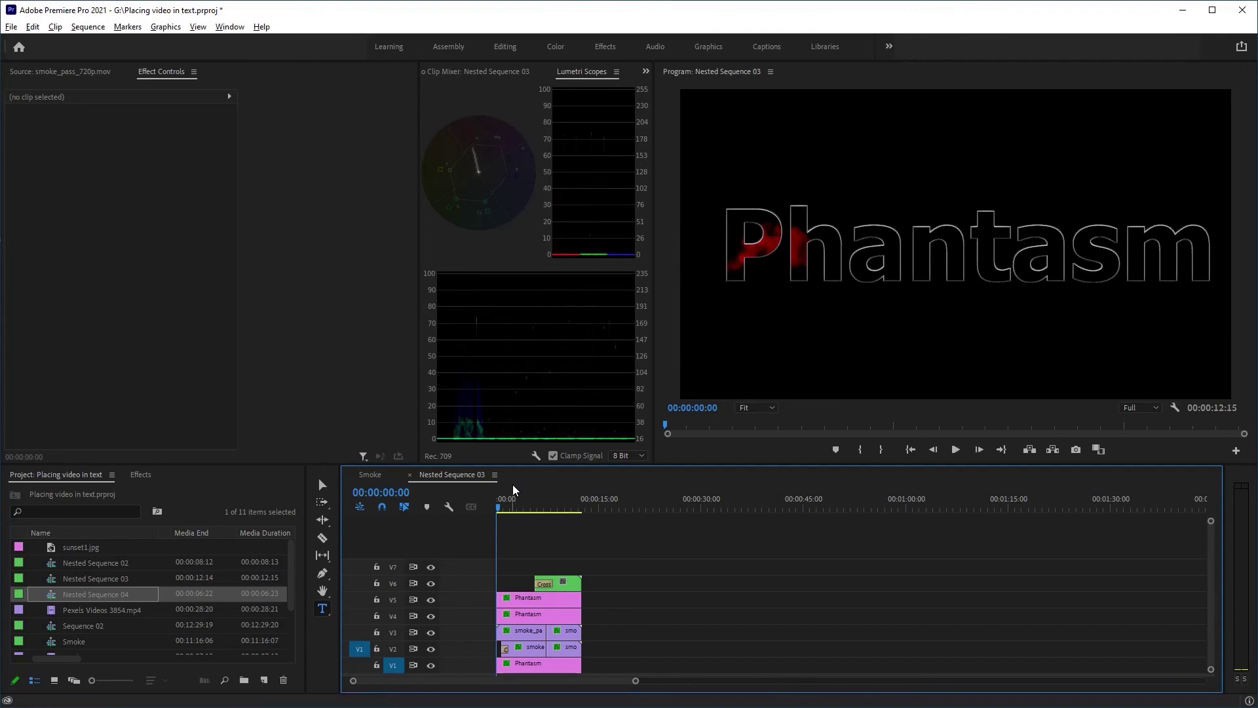
click(531, 669)
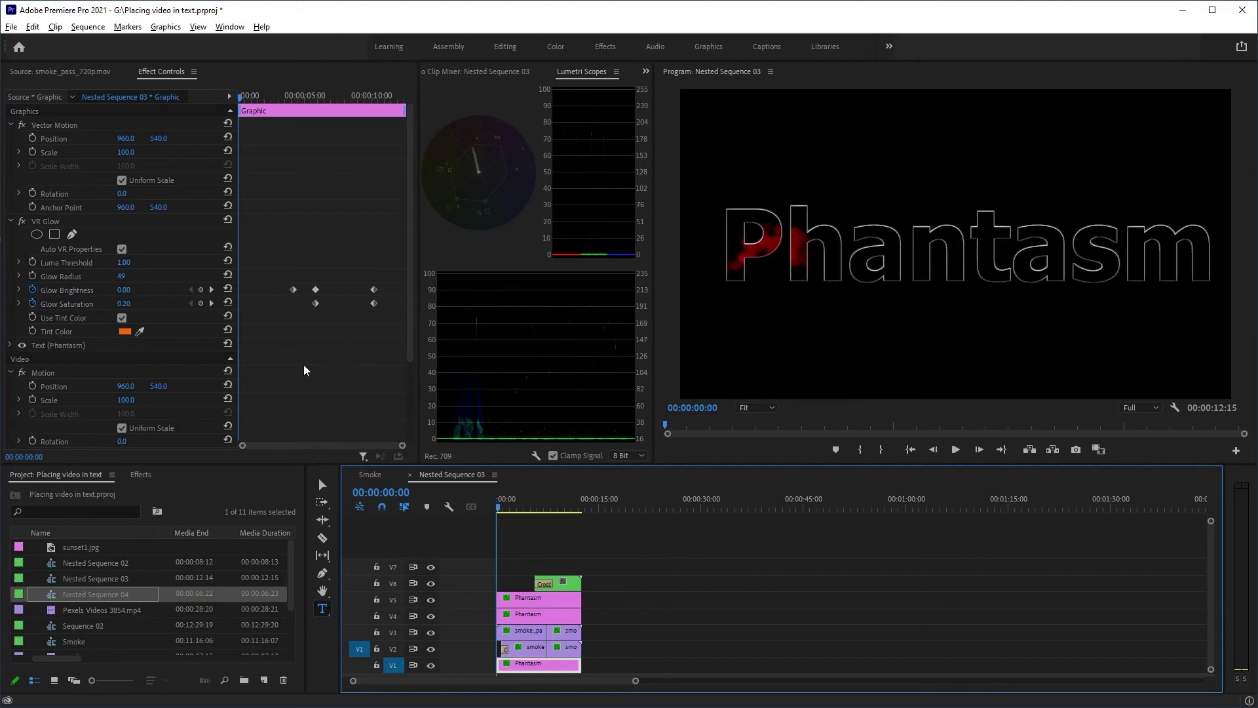
scroll(291, 348, down, 1)
scroll(292, 349, up, 1)
- Review the blur and matte settings on the three smoke clips
click(525, 650)
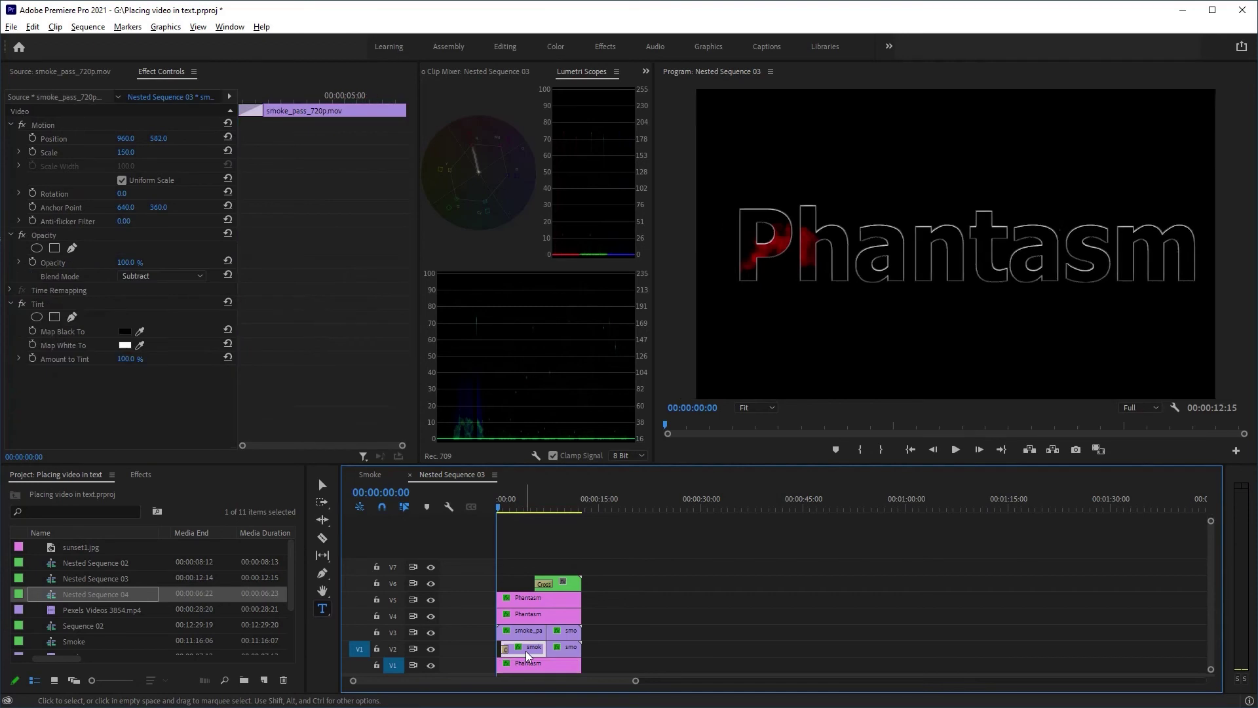
click(564, 649)
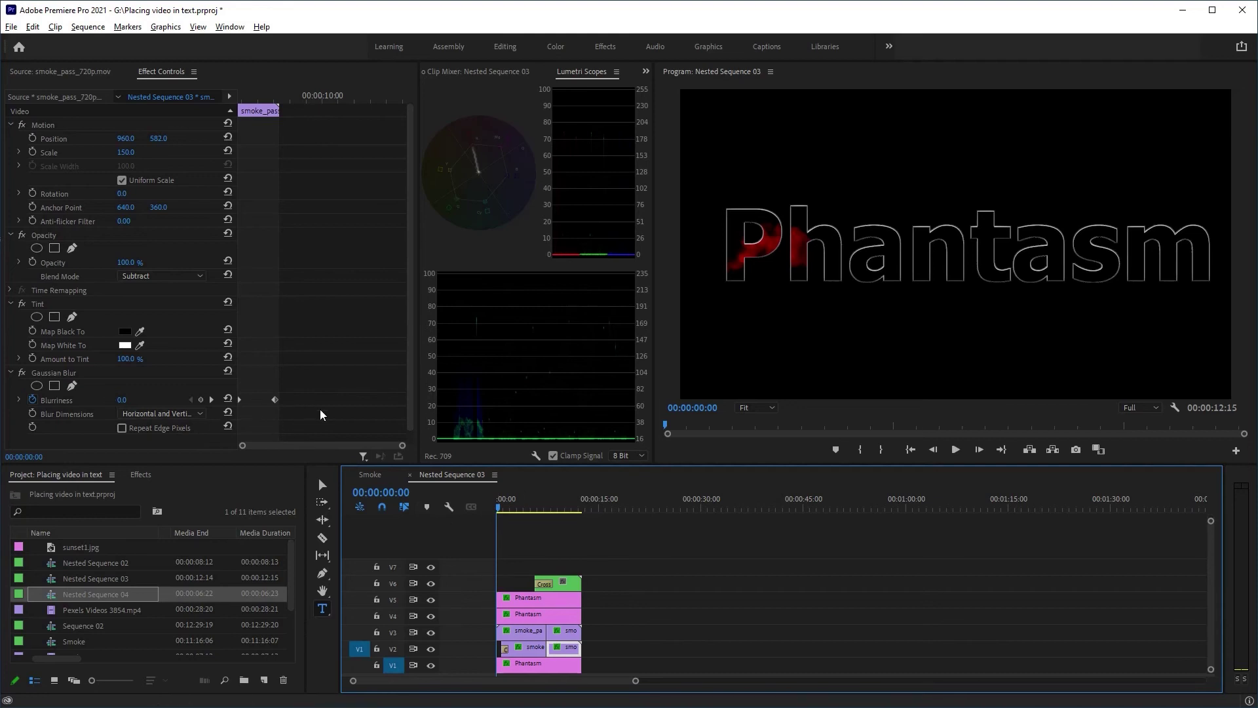
click(524, 629)
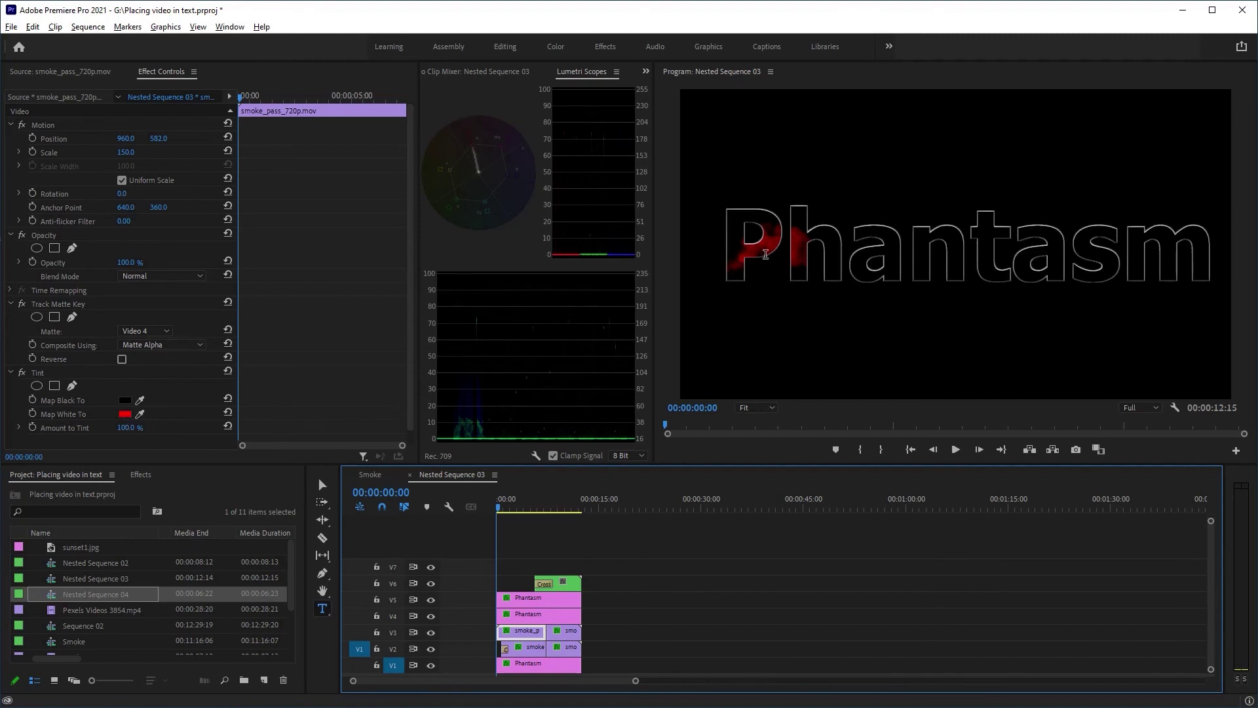
- Inspect the V4 and V5 Phantasm layers, including Directional Blur 278 and the 106-feather mask
click(525, 611)
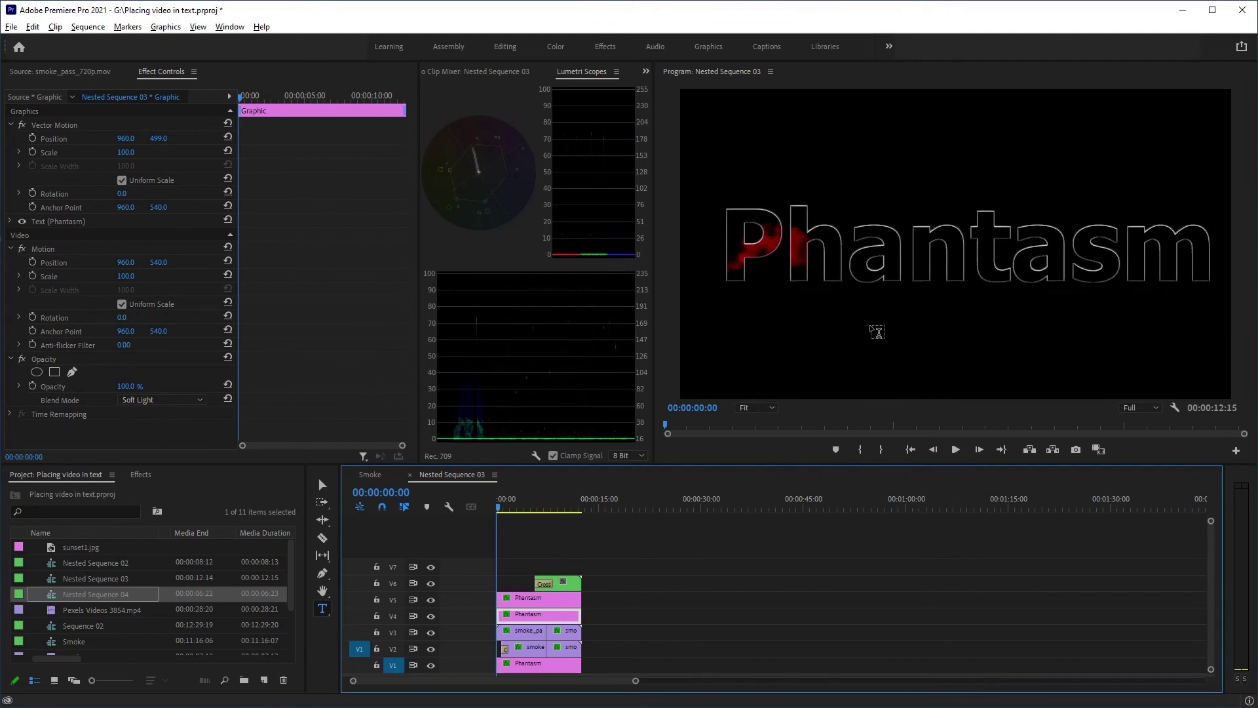
click(532, 599)
scroll(313, 351, down, 4)
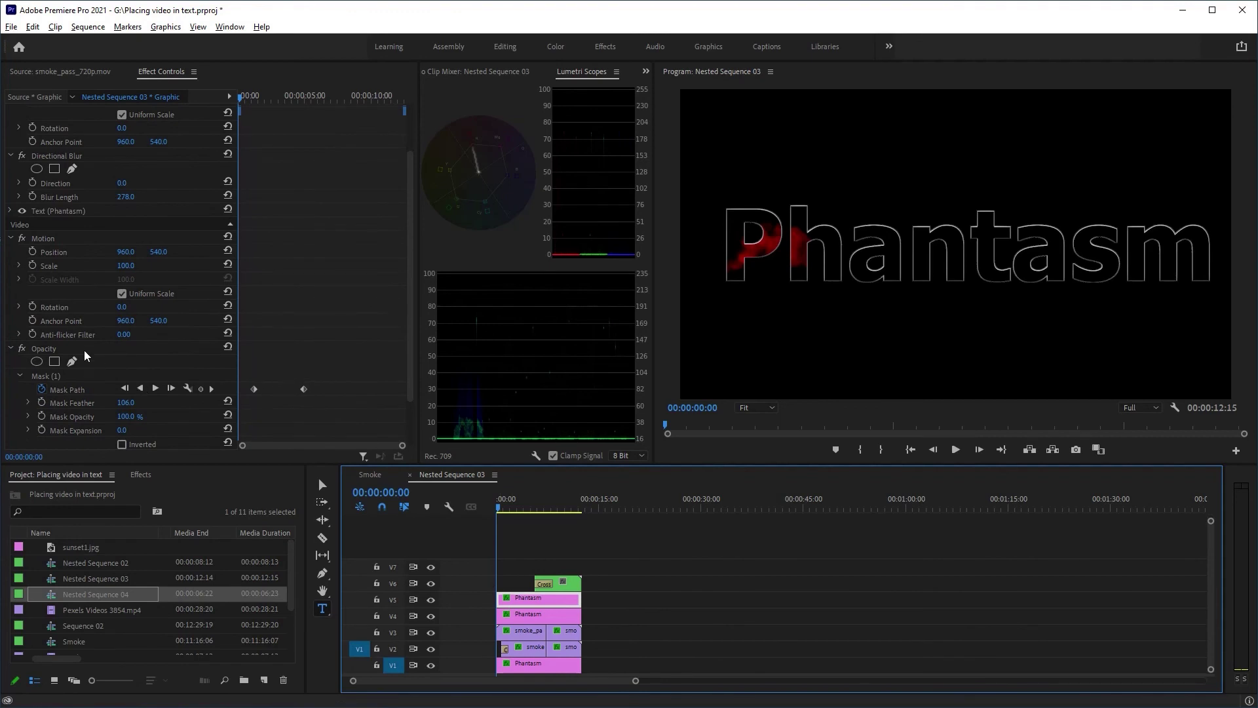
click(65, 372)
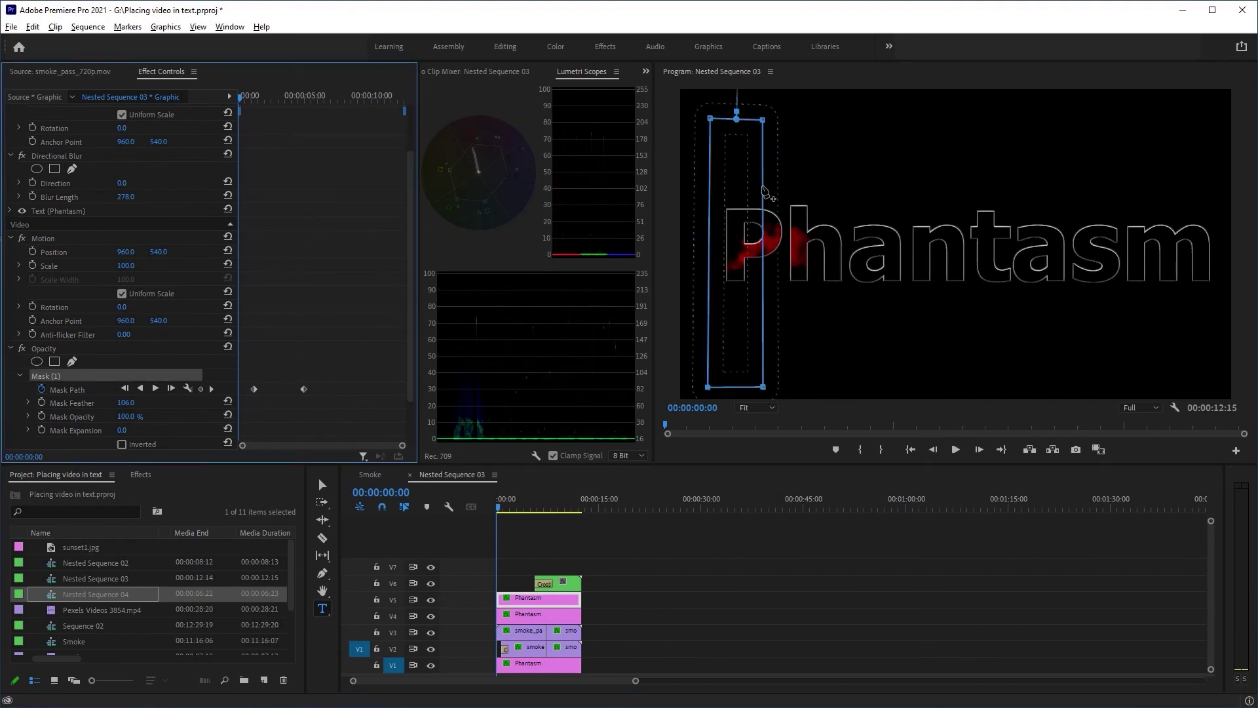
scroll(273, 318, up, 2)
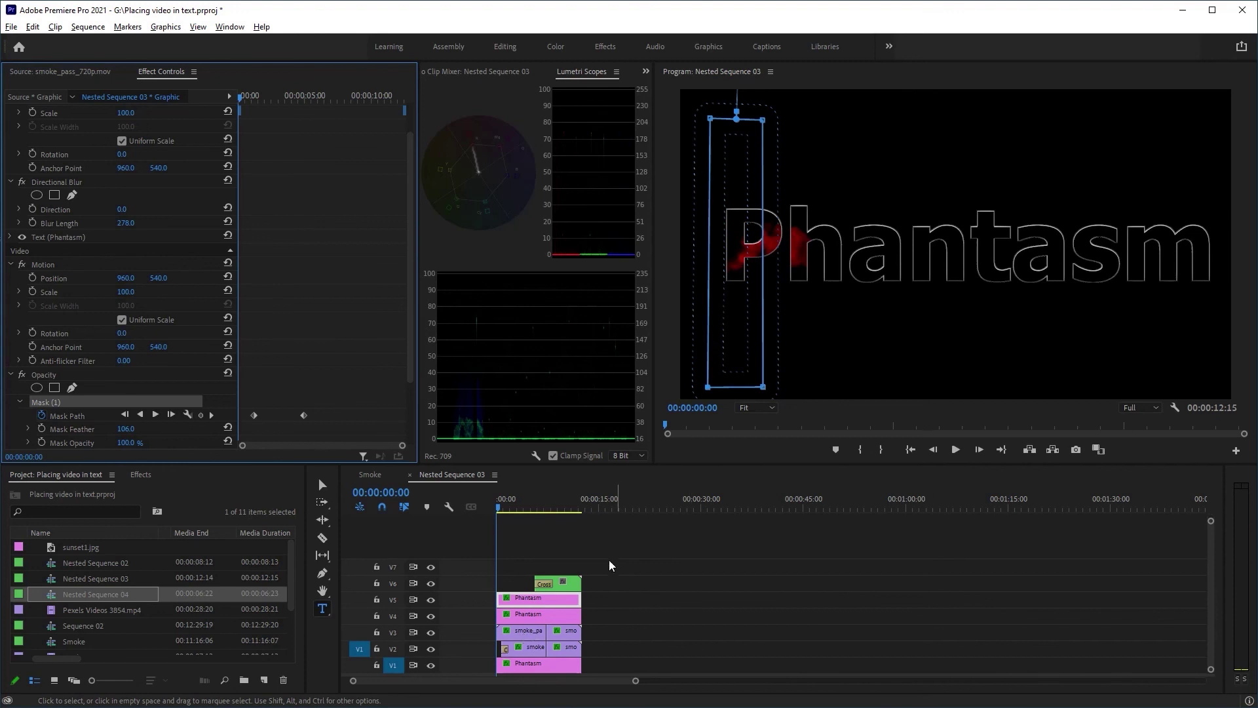
- Open Nested Sequence 04 and delete all its empty video tracks
click(557, 584)
double_click(557, 584)
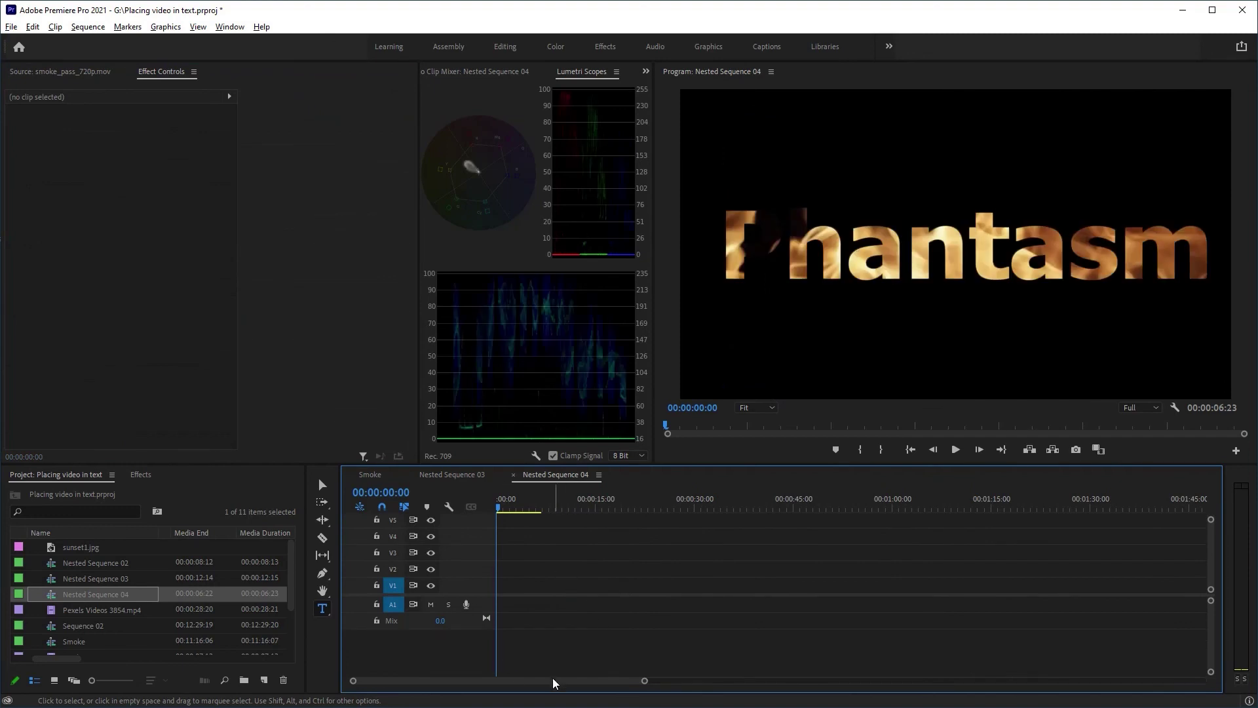
right_click(484, 572)
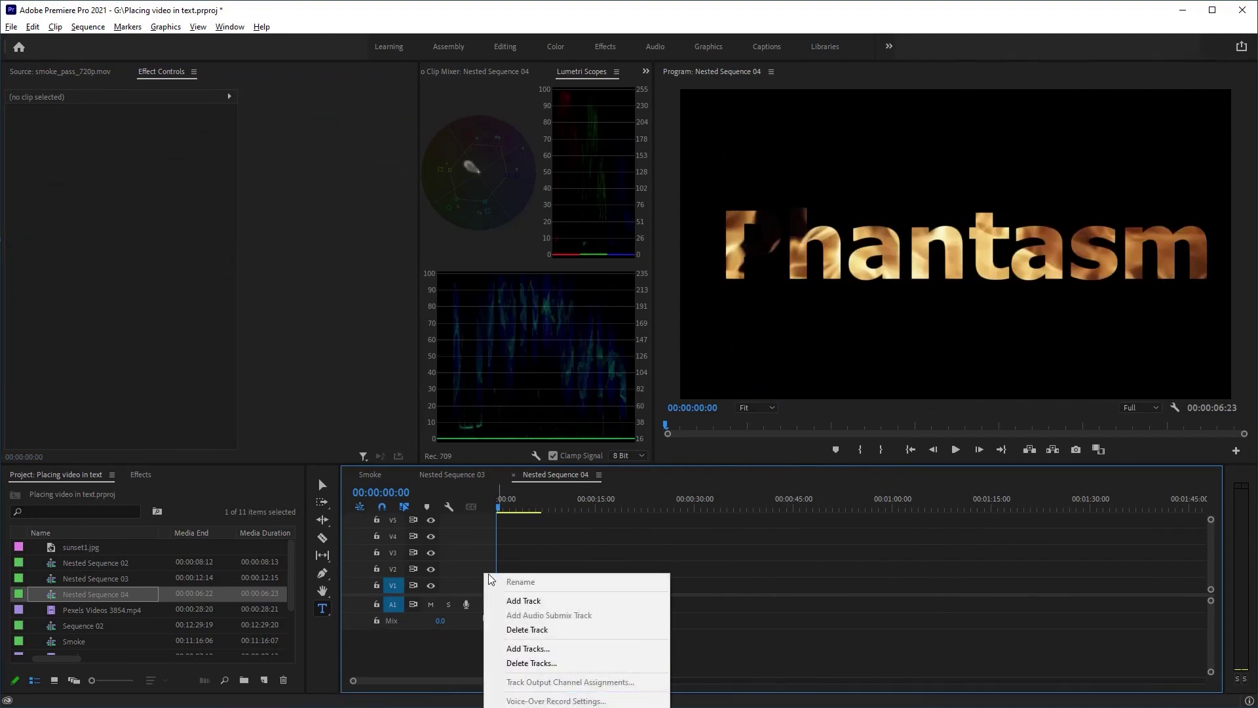
click(576, 663)
click(595, 298)
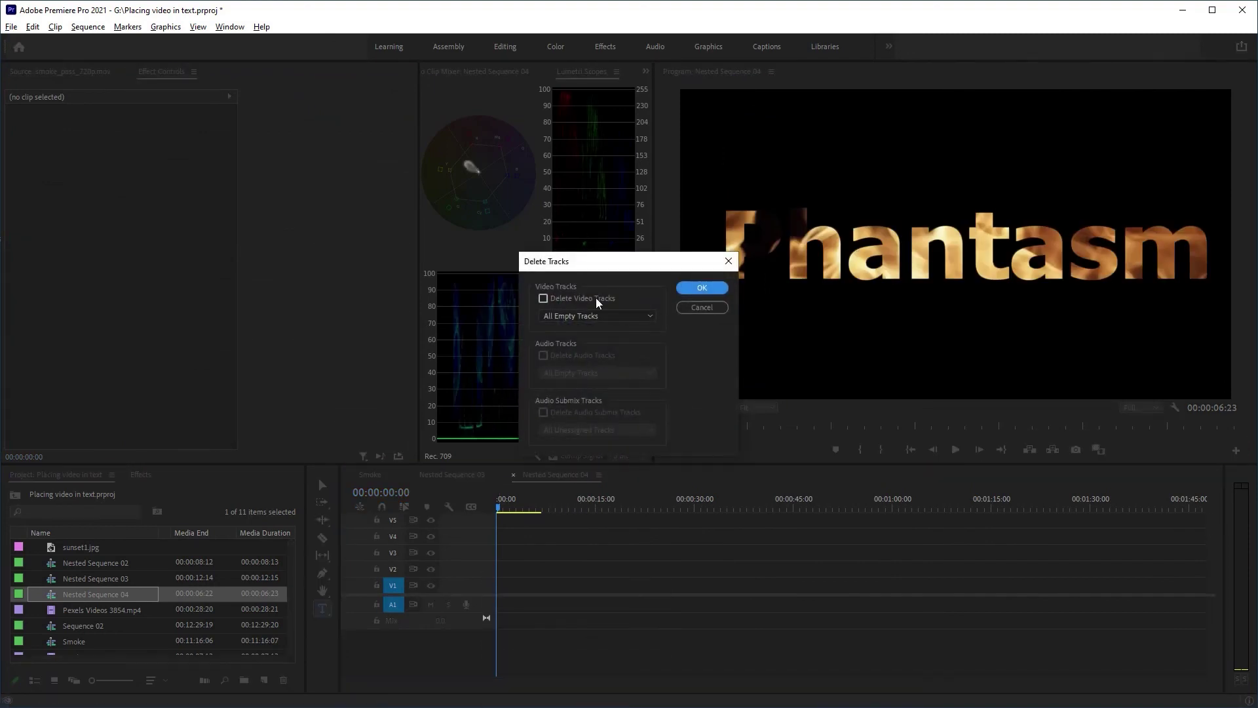
click(683, 290)
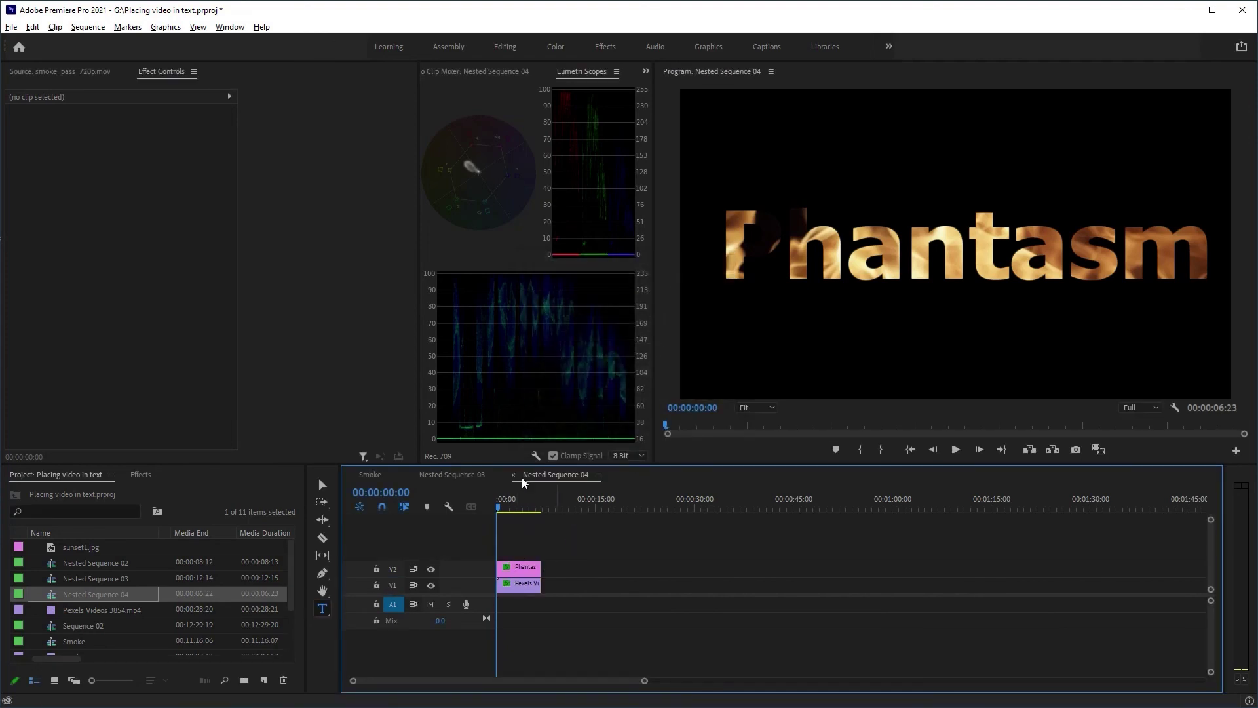
- Check the Pexels fire clip and preview the fire text before returning to Nested Sequence 03
click(520, 584)
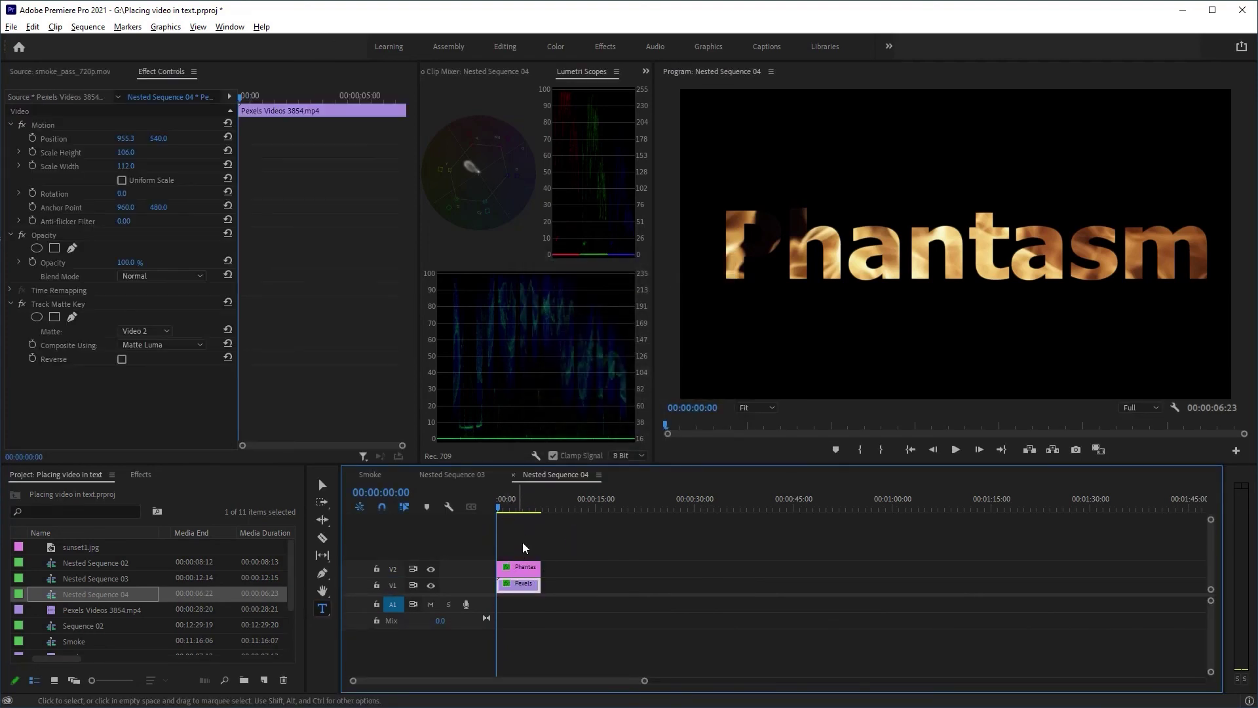
click(517, 504)
drag(520, 503, 450, 489)
click(452, 473)
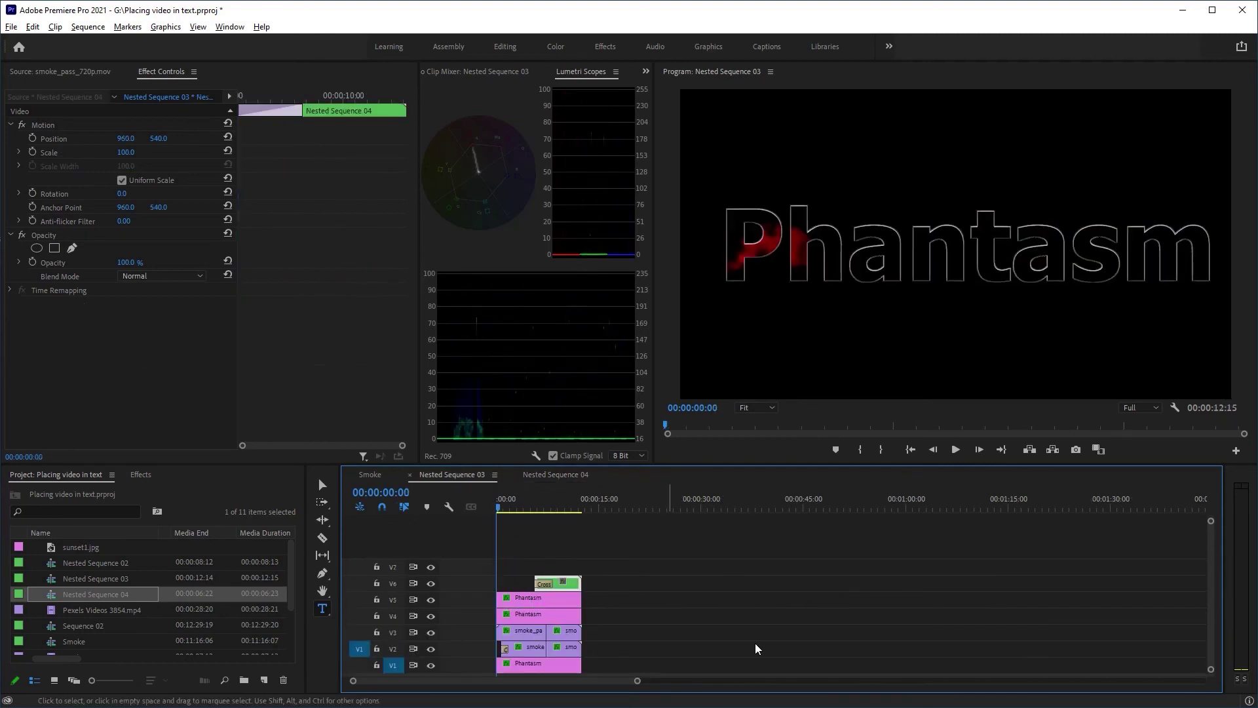
key(space)
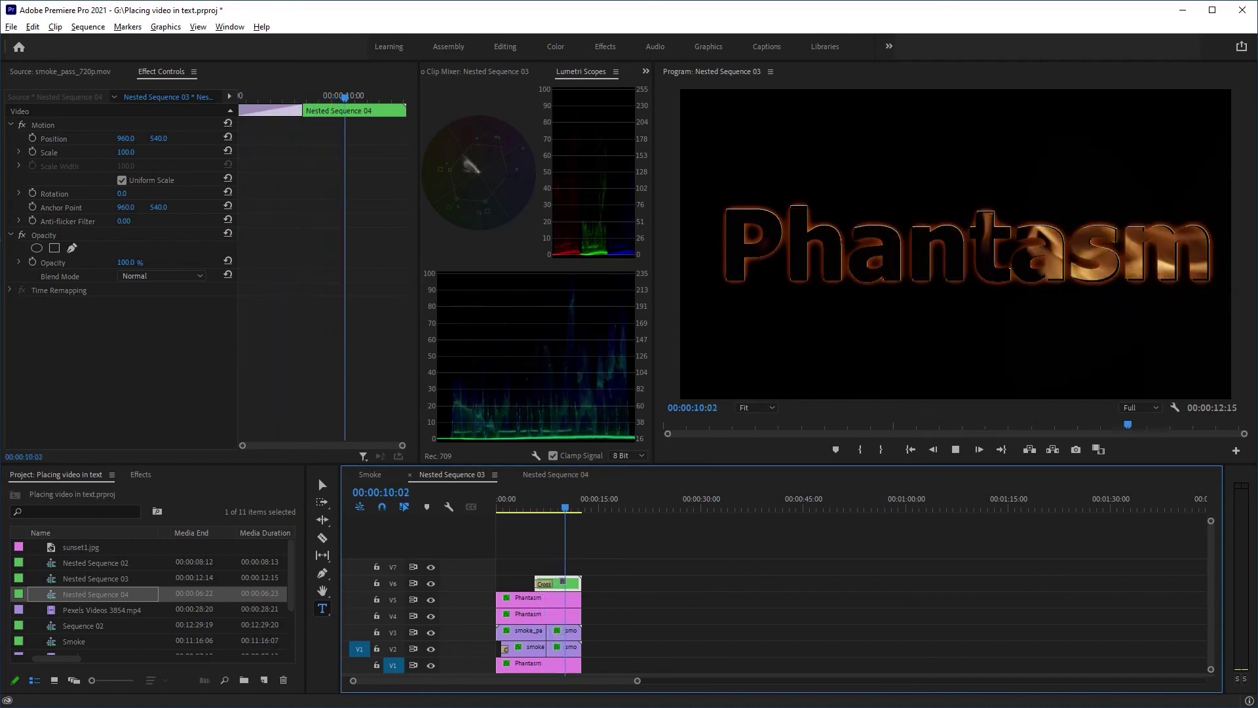
click(518, 507)
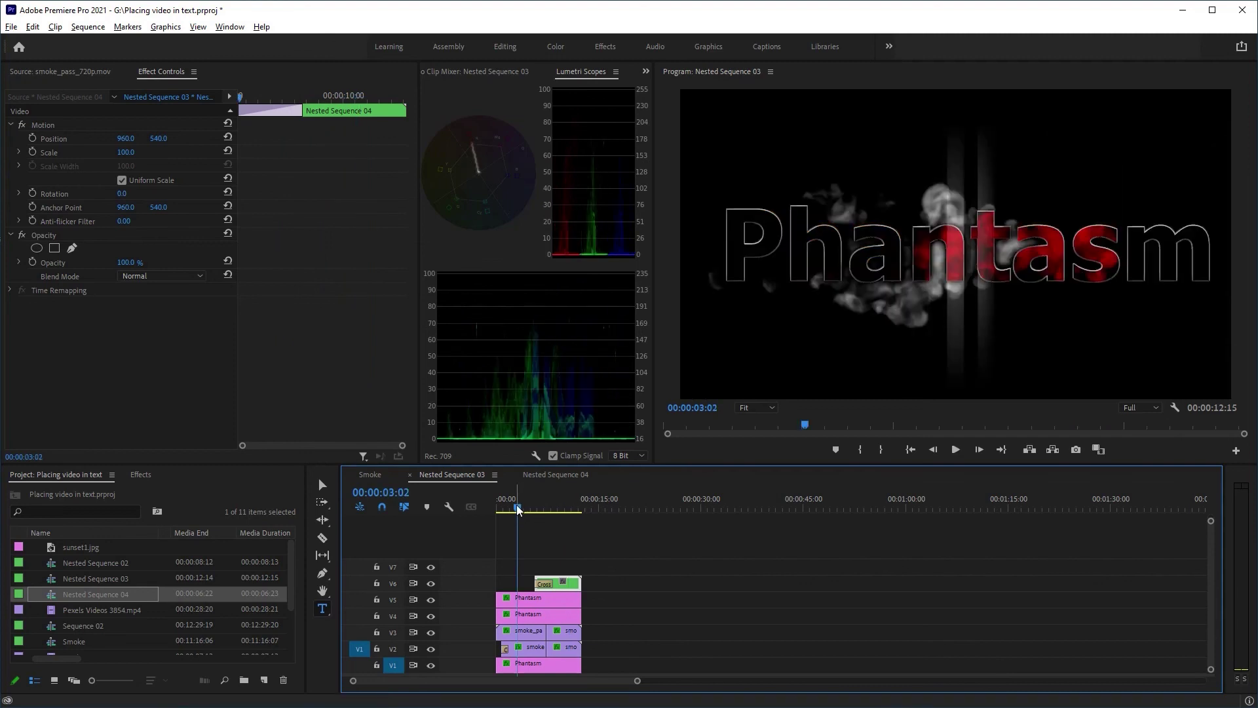
drag(518, 510, 552, 525)
click(503, 536)
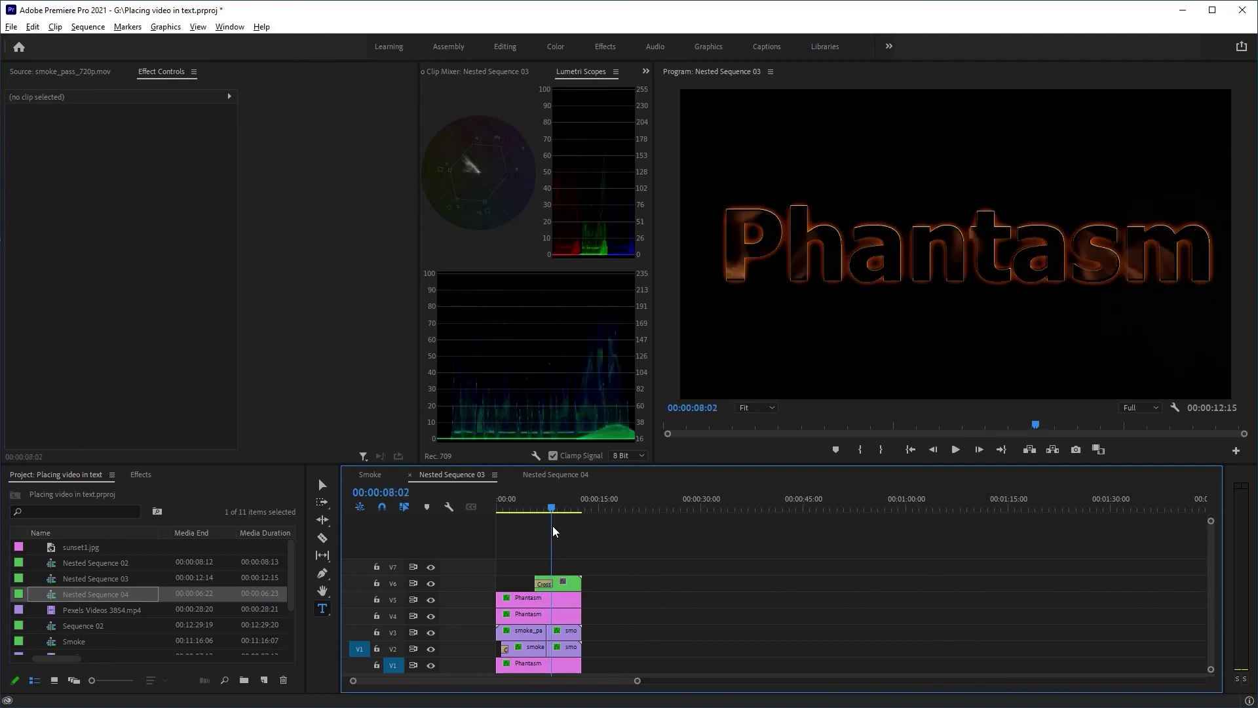
- Keyframe the bottom Phantasm layer's VR Glow Radius, ramping from 49 up to 140
click(564, 584)
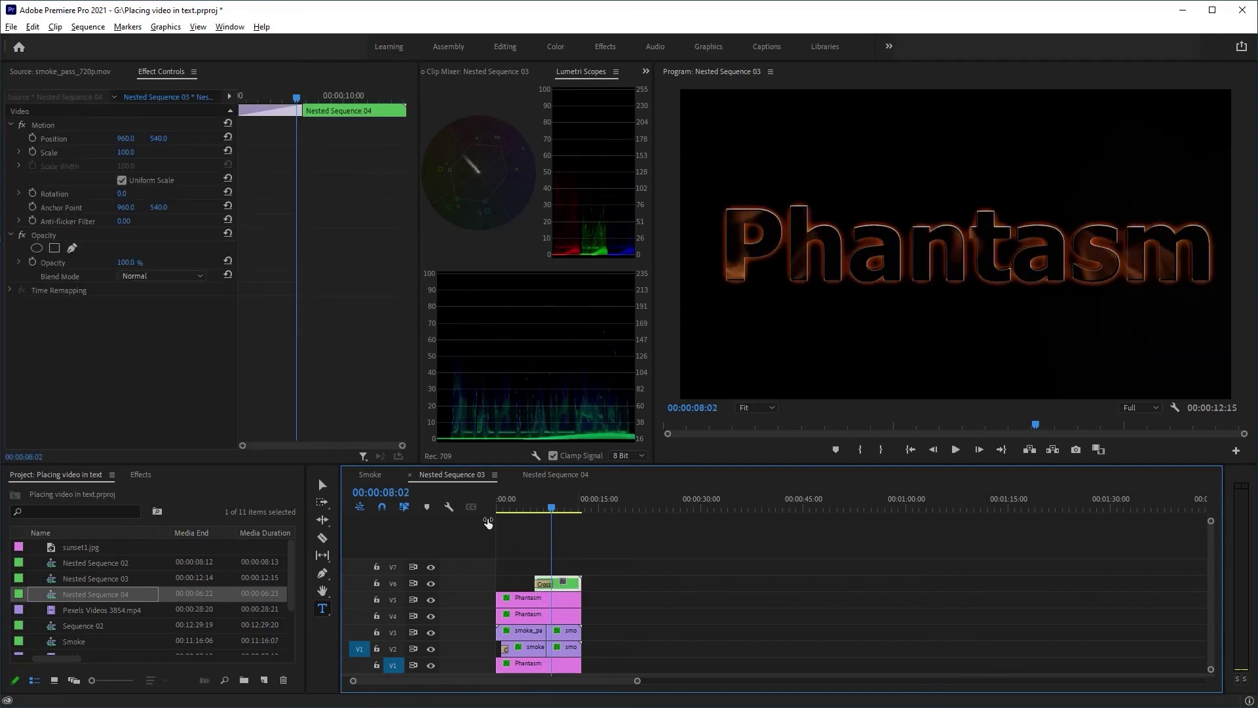
click(573, 601)
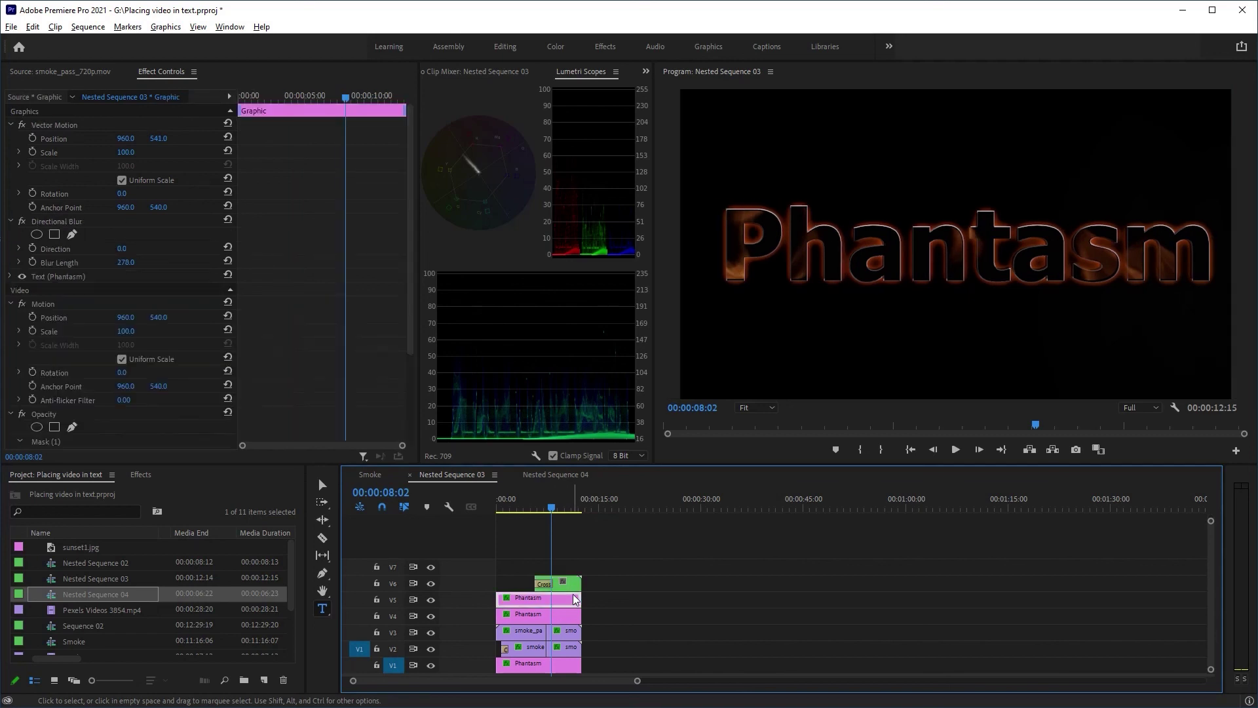
click(560, 616)
click(560, 663)
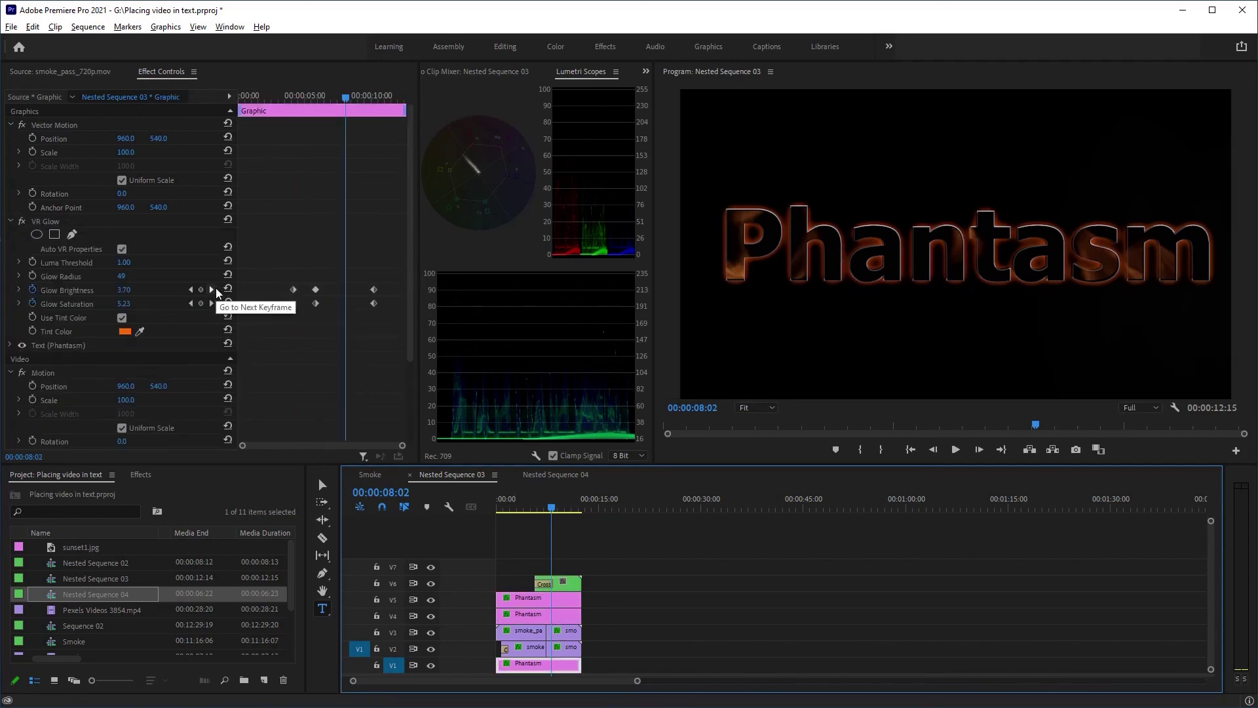
click(33, 275)
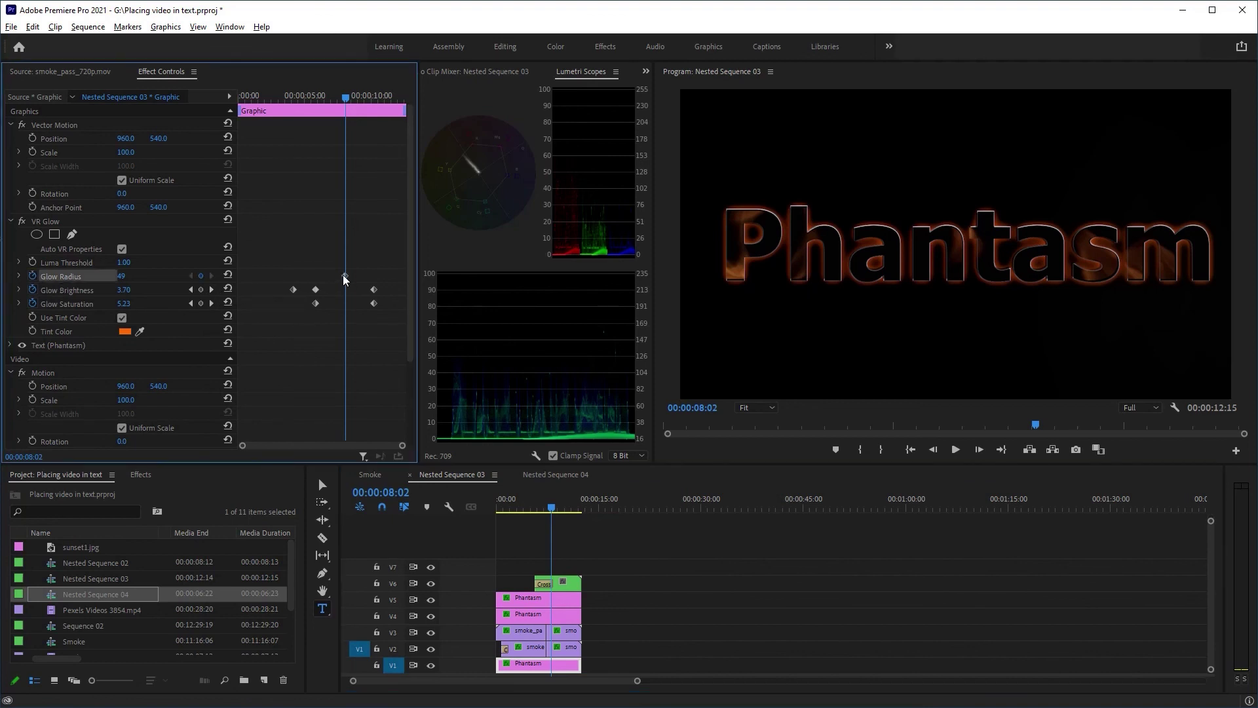
drag(343, 274, 316, 274)
click(211, 290)
drag(127, 277, 189, 282)
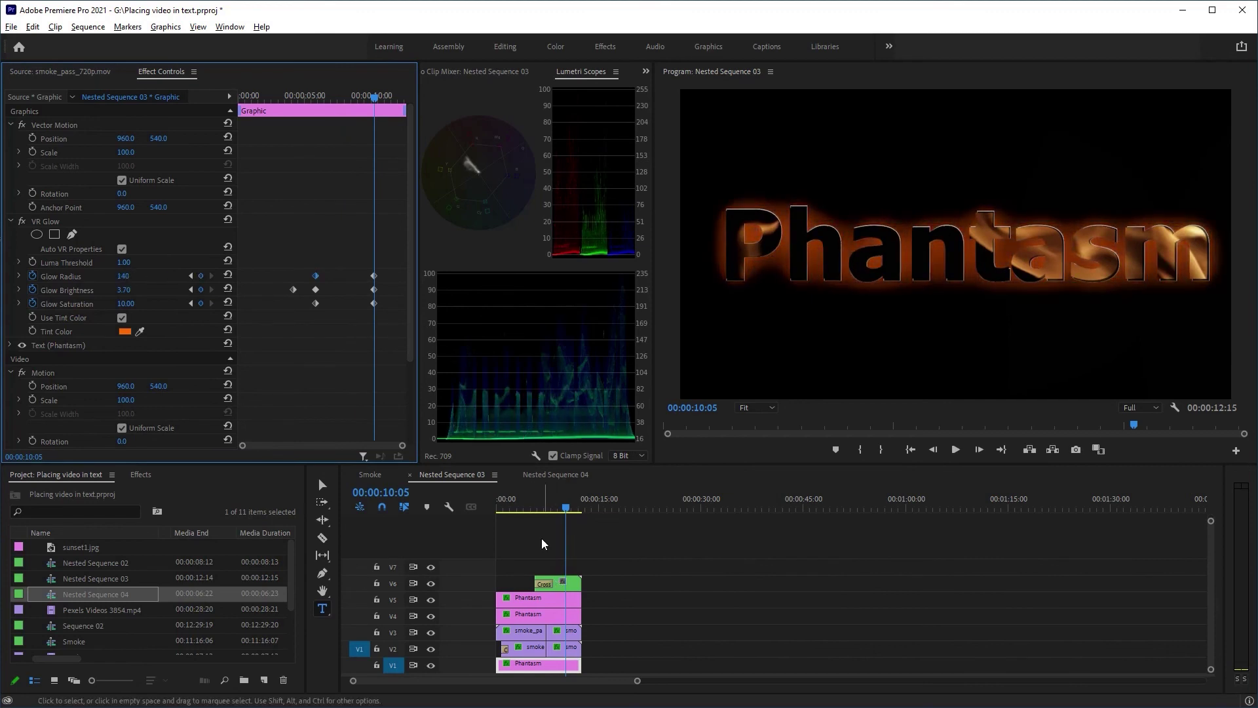
- Play the sequence from near the start to check the widening orange glow
click(513, 508)
key(space)
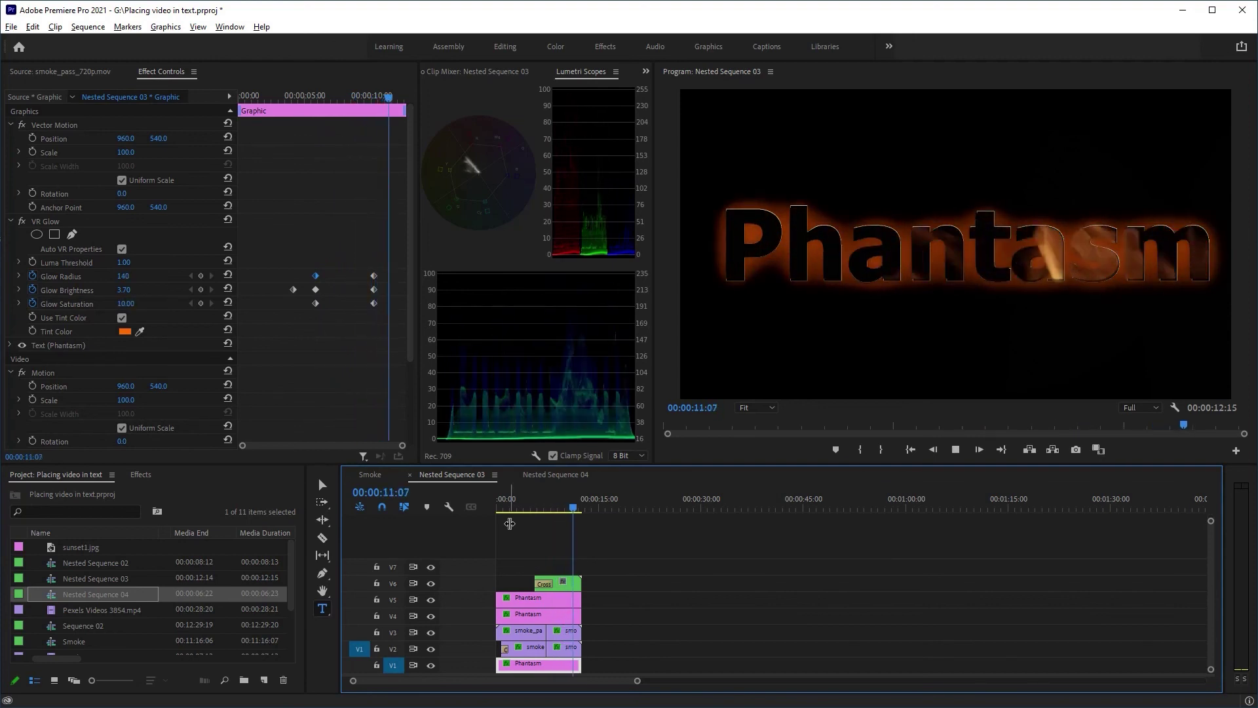
key(space)
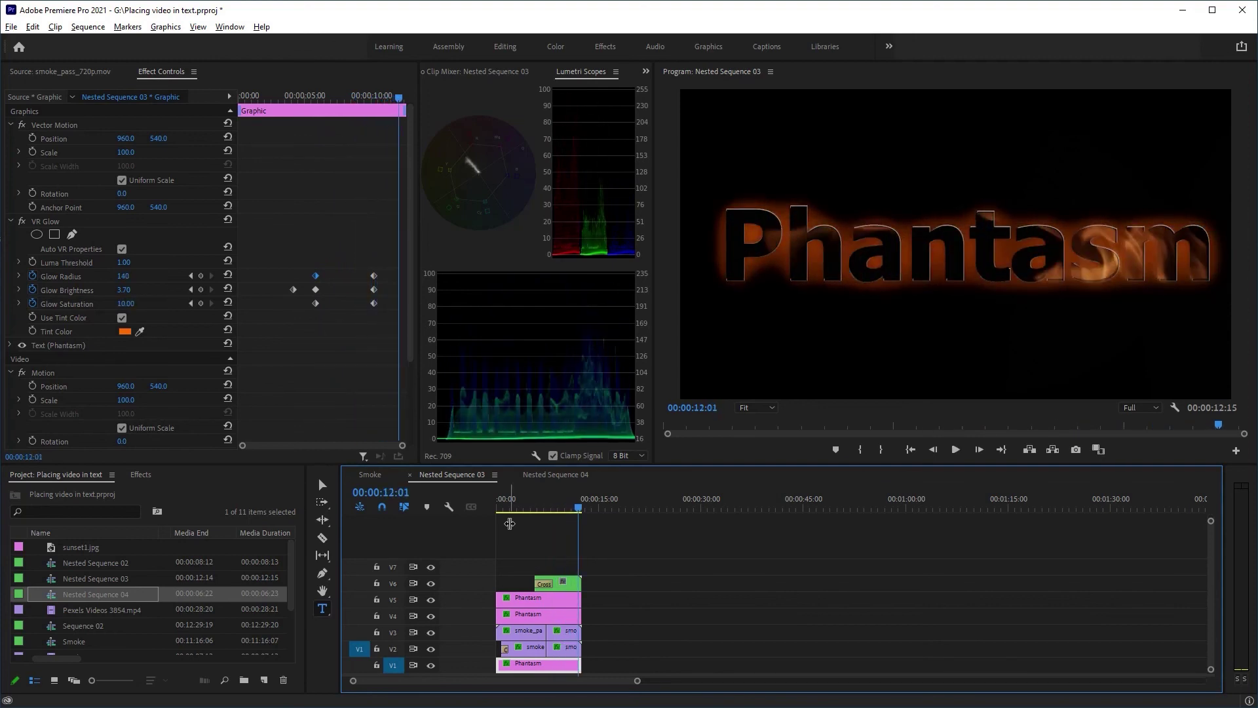